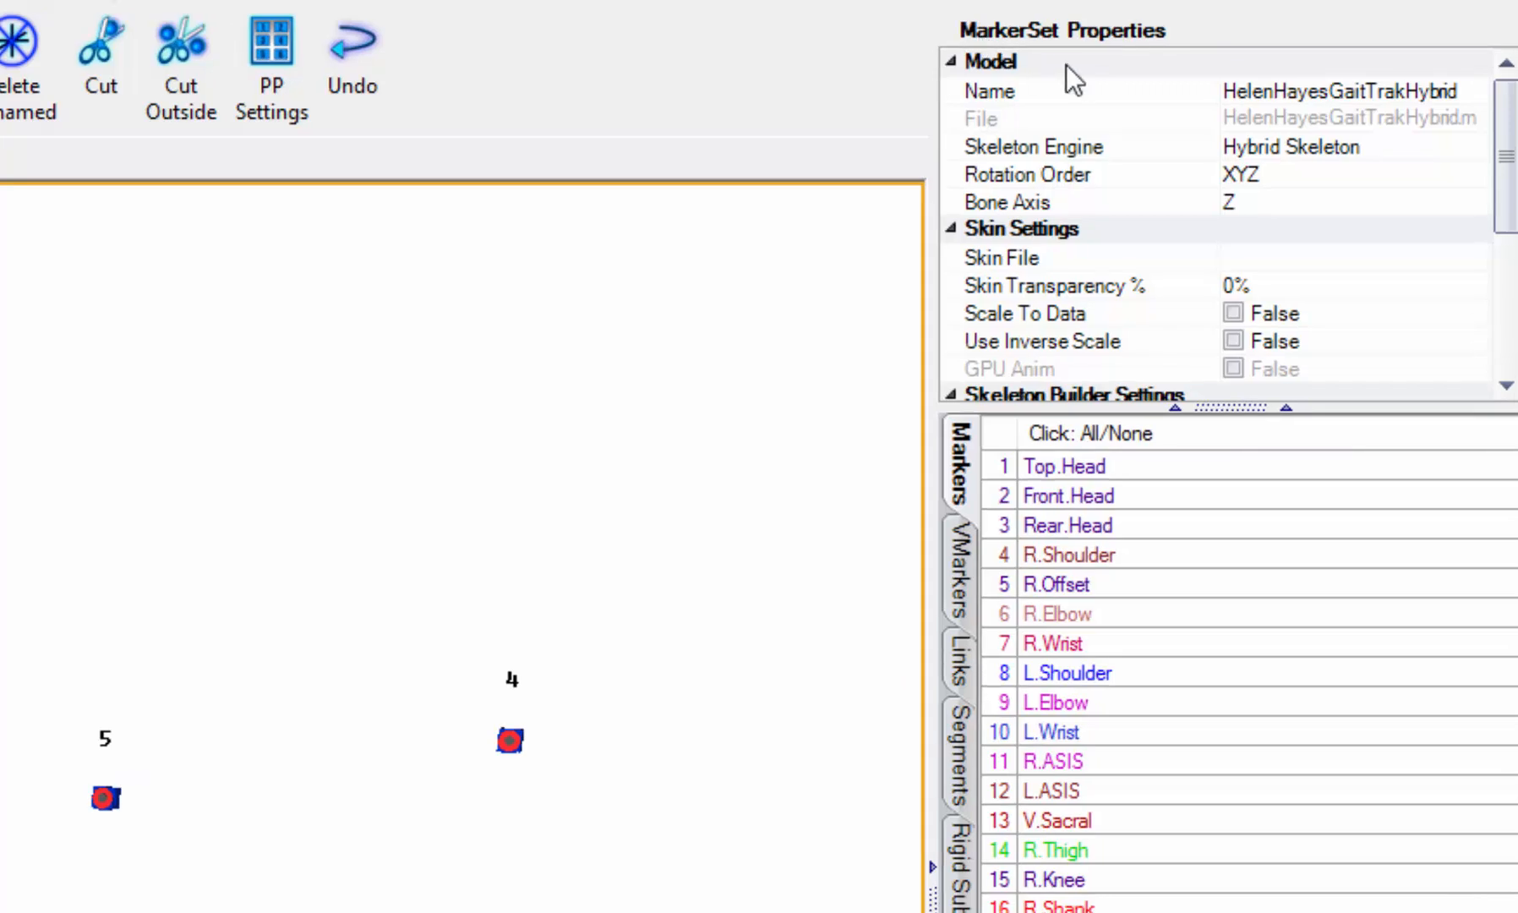
# Enlarge the MarkerSet Properties area and view the save-as dialog for the HelenHayesGaitTrakHybrid marker set without saving a copy.
pyautogui.moveTo(1231, 406)
pyautogui.mouseDown()
pyautogui.moveTo(1209, 522)
pyautogui.moveTo(1249, 720)
pyautogui.mouseUp()
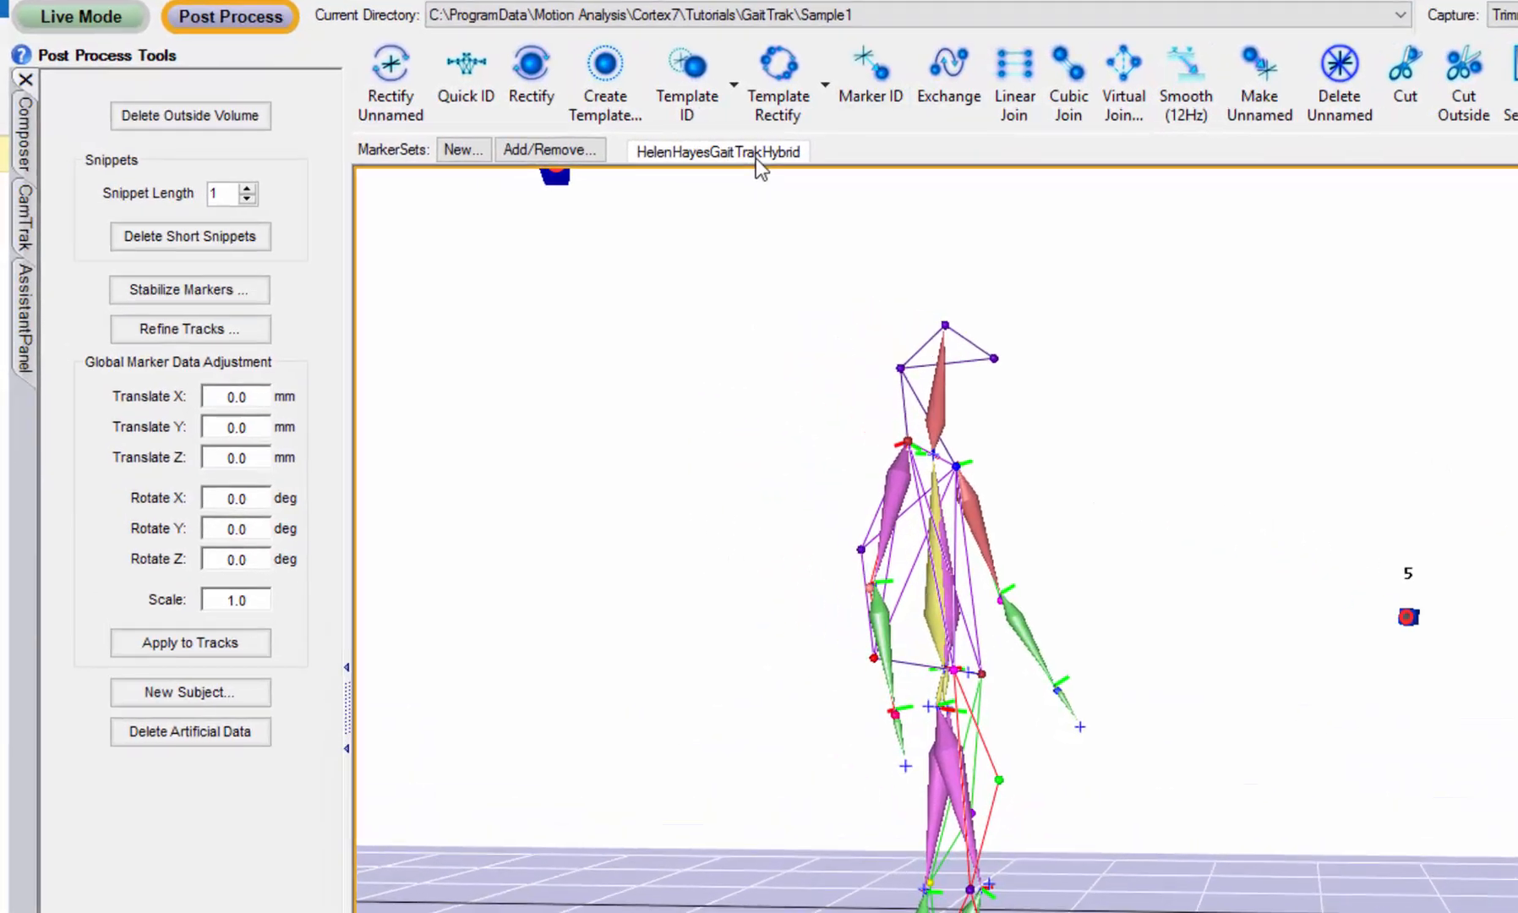
pyautogui.rightClick(755, 159)
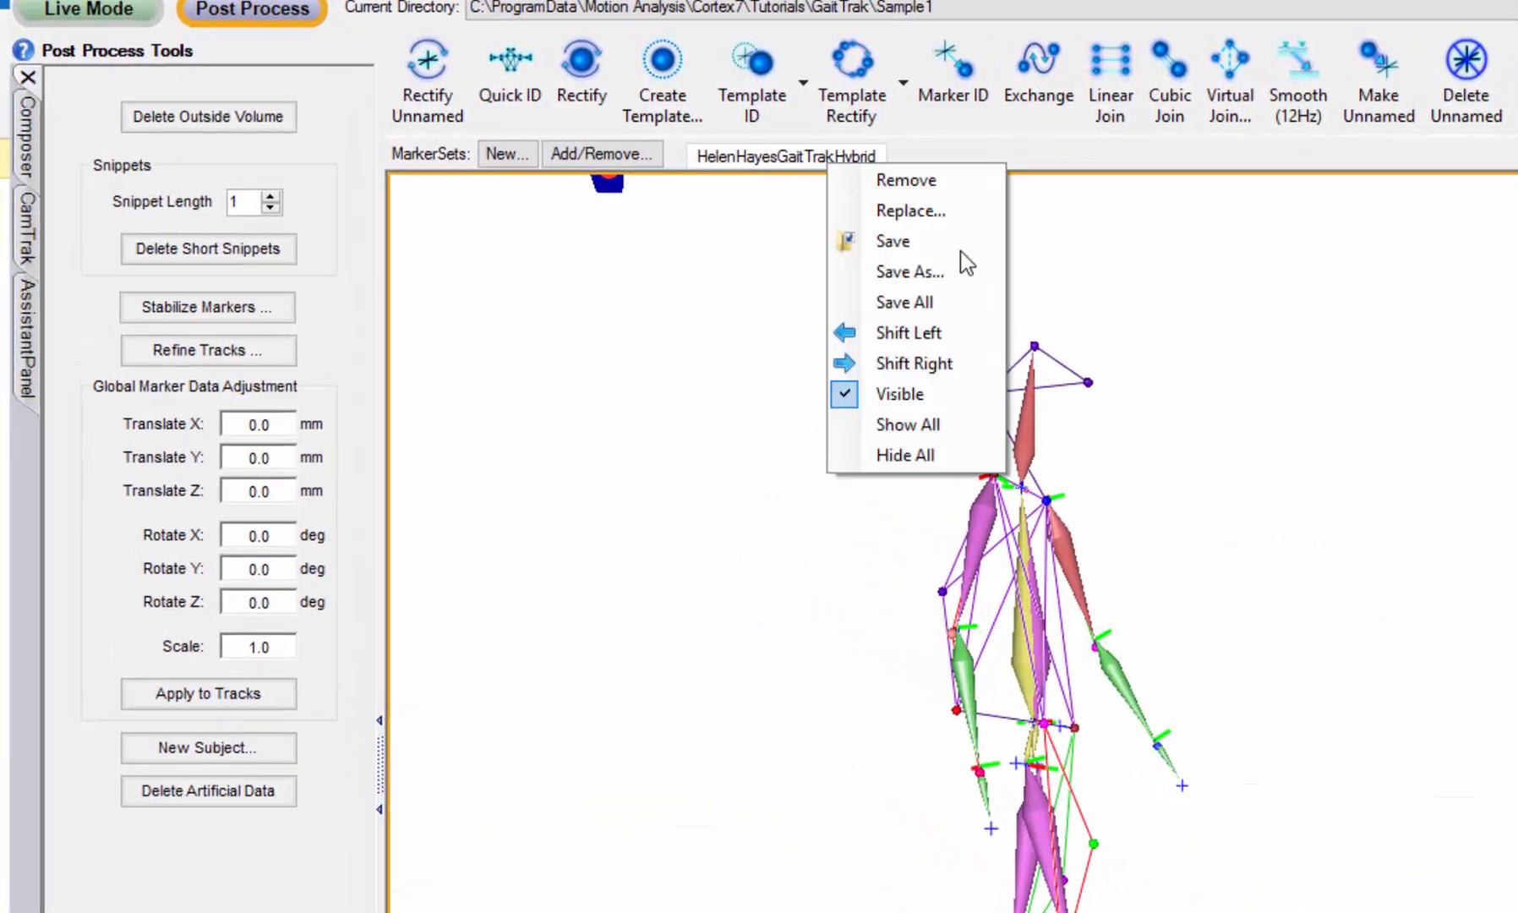
pyautogui.click(849, 237)
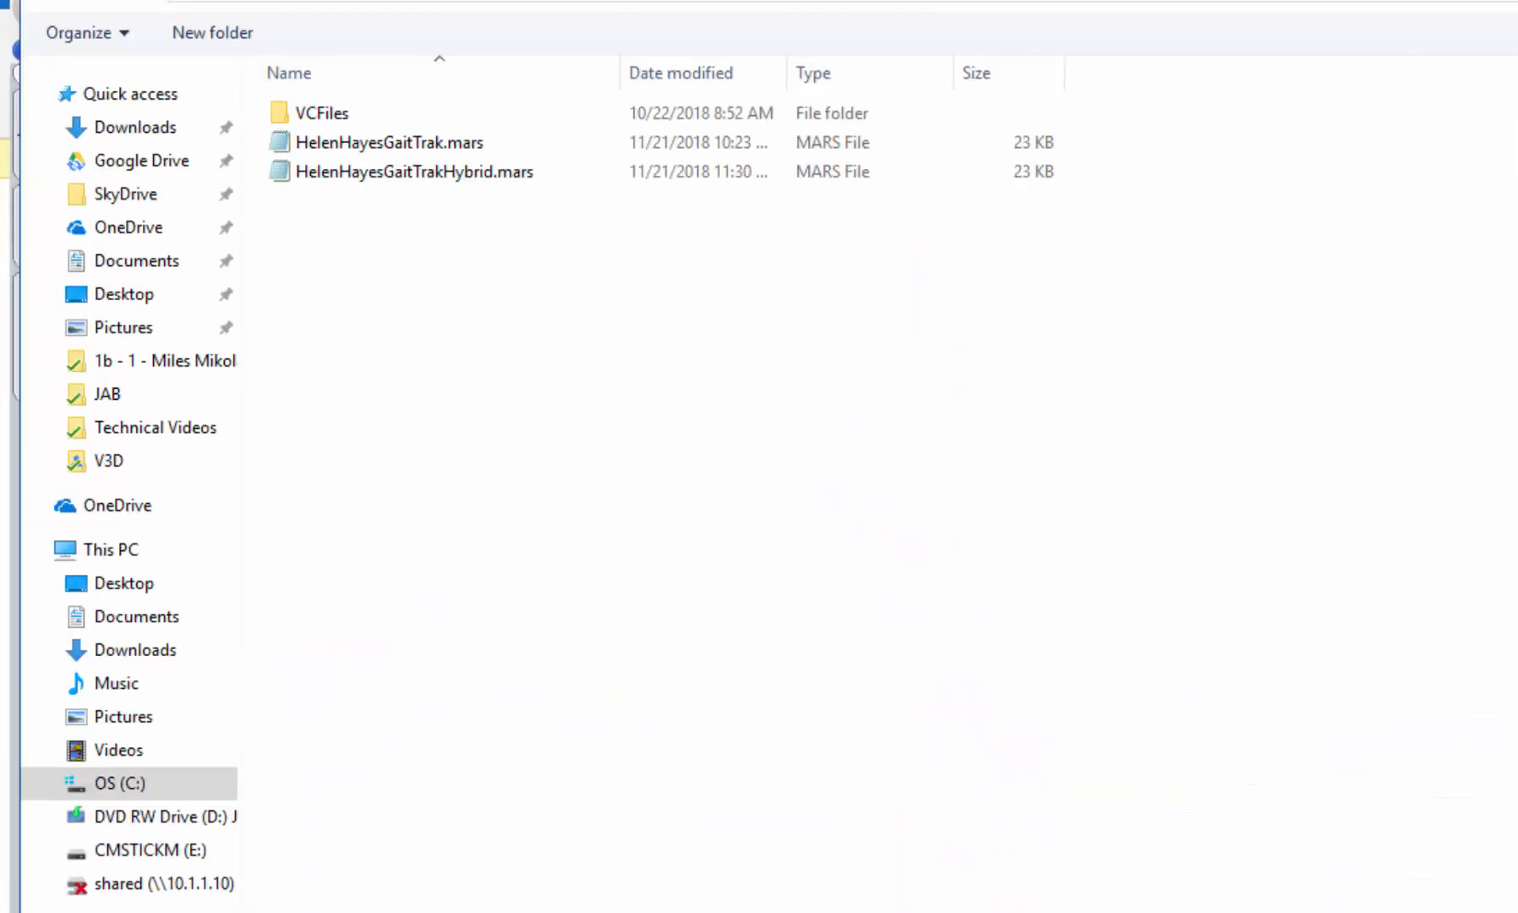
pyautogui.press('Escape')
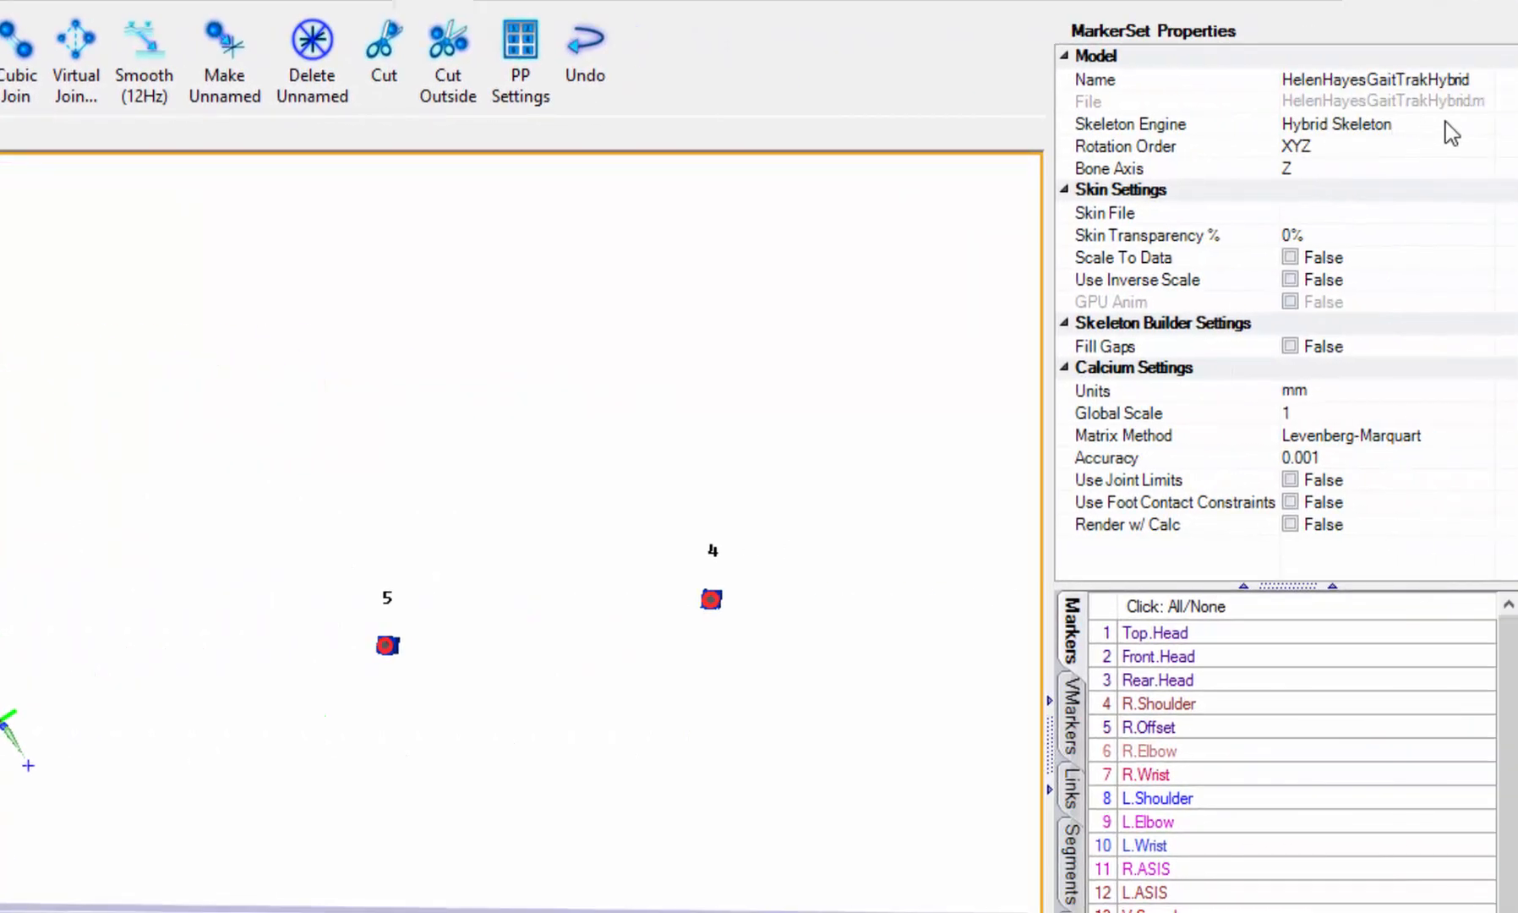
# Review the available Skeleton Engine options for the marker set, keeping Hybrid Skeleton.
pyautogui.click(1471, 127)
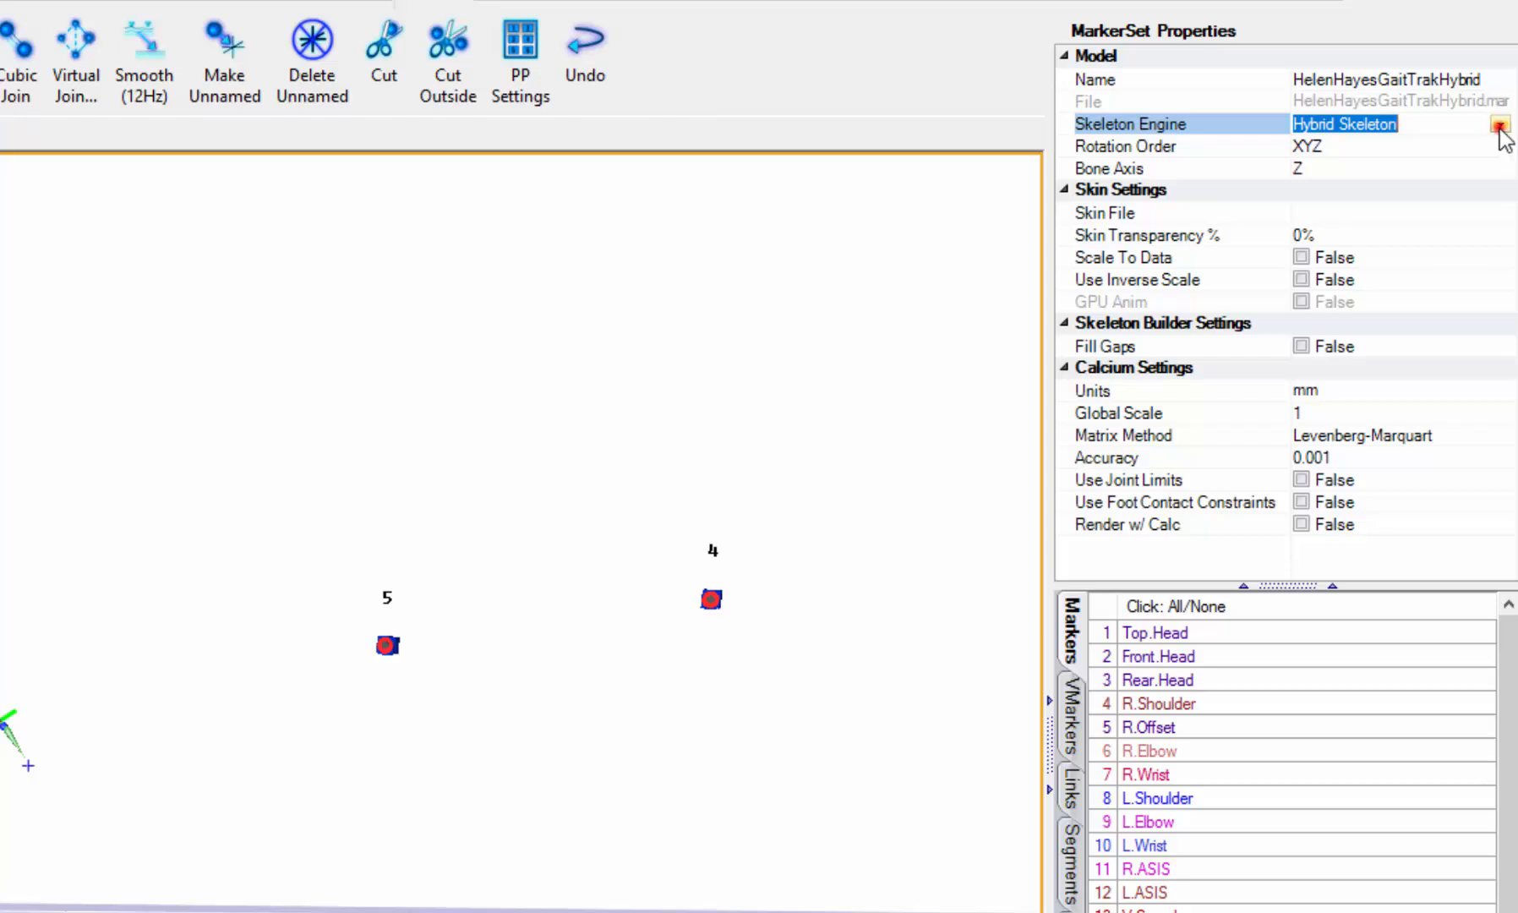
pyautogui.click(1501, 125)
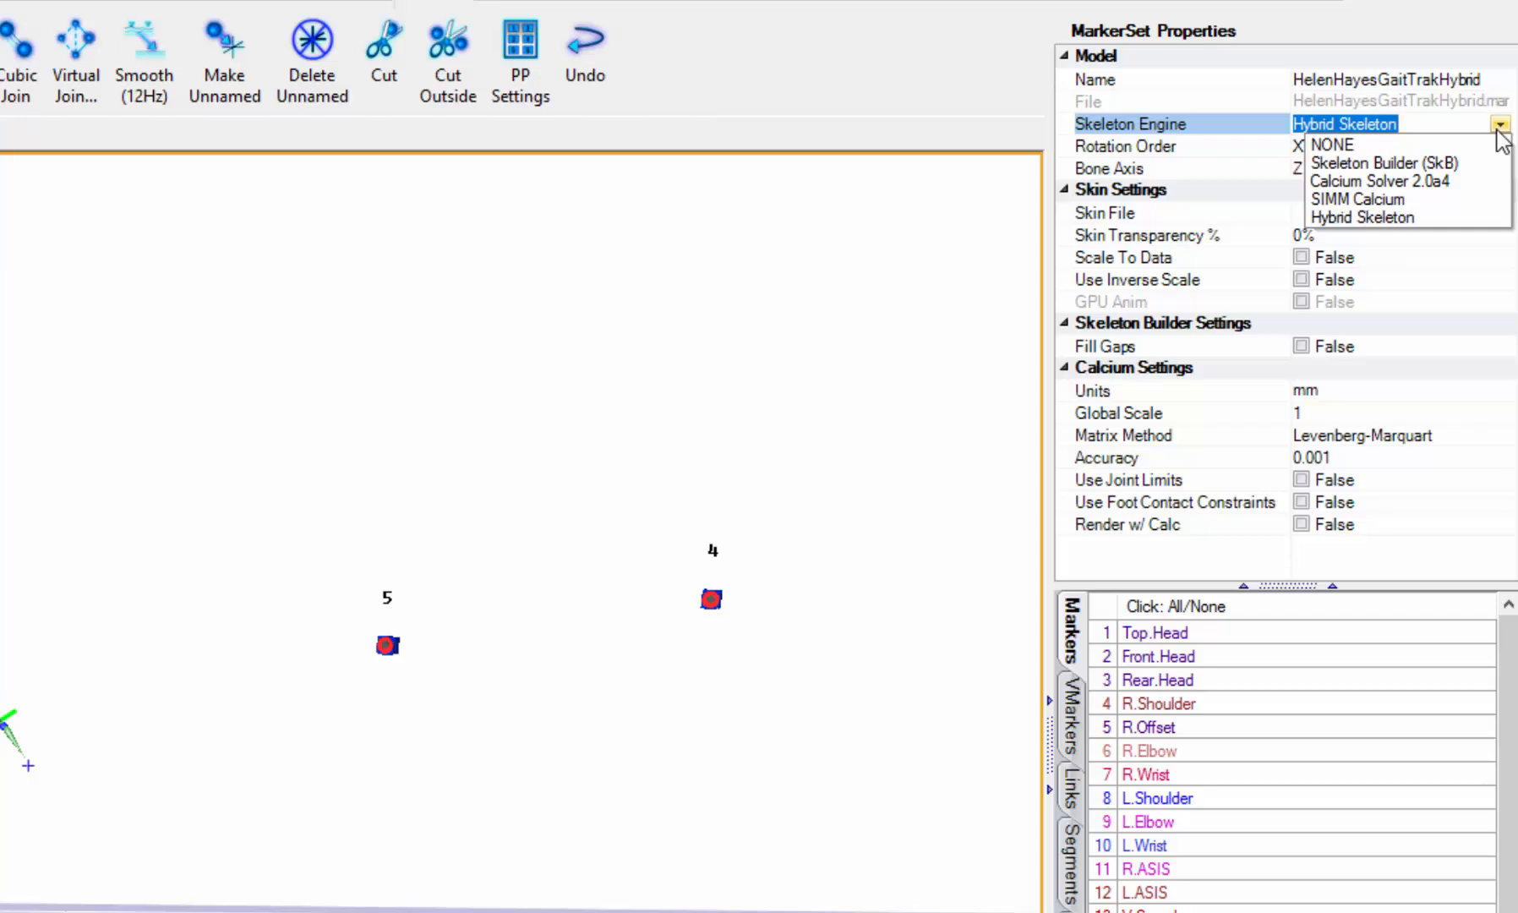
pyautogui.click(1499, 125)
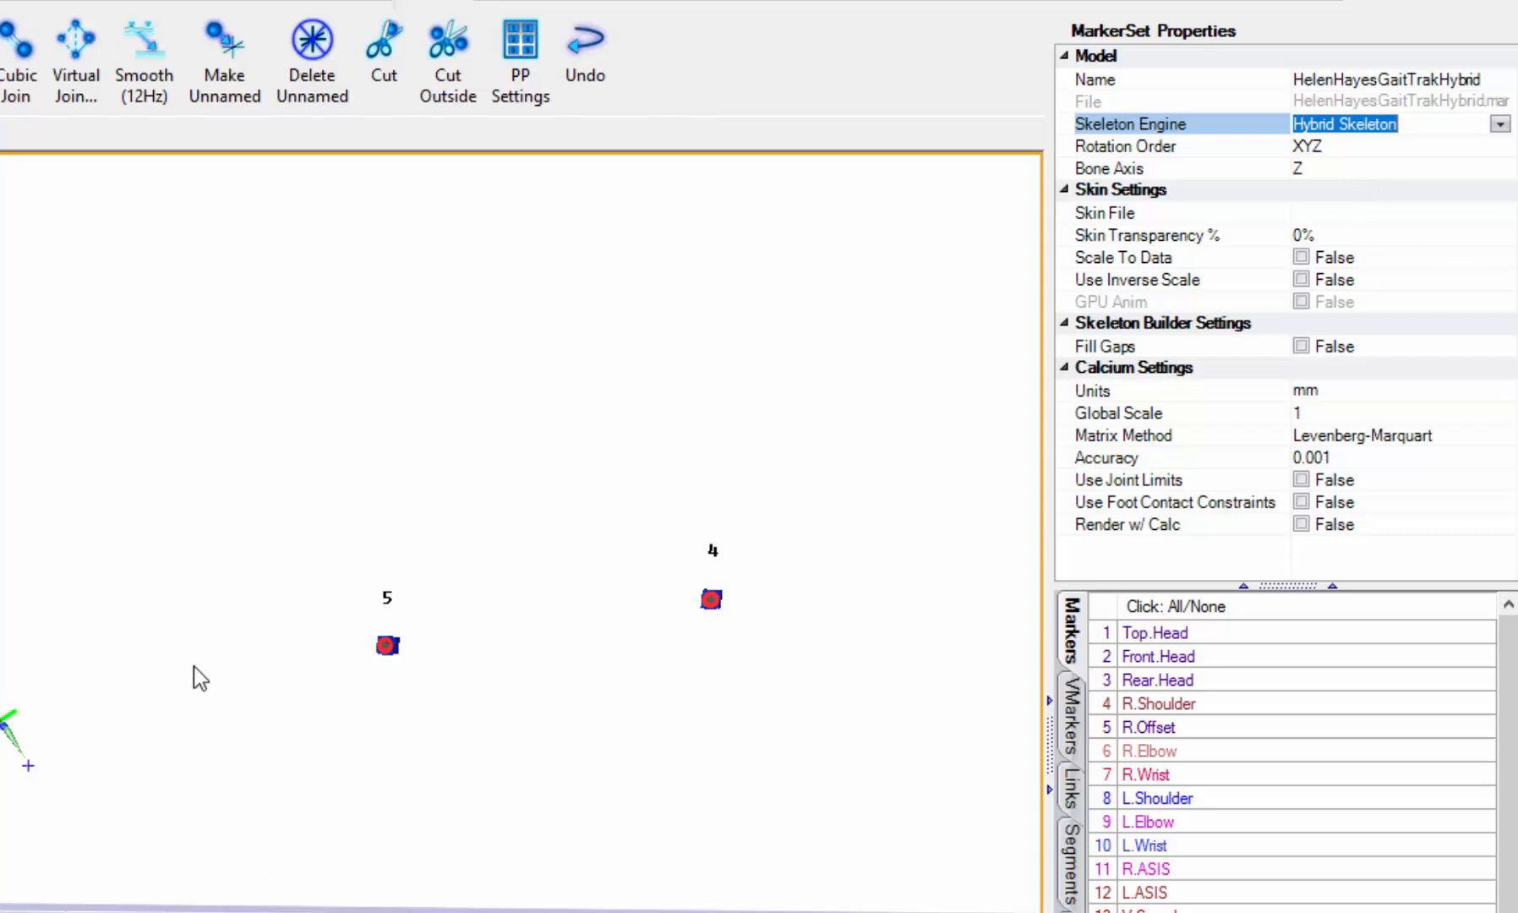
# Examine the walking subject's skeleton segments up close in the 3D view.
pyautogui.moveTo(194, 666); pyautogui.dragTo(55, 667)
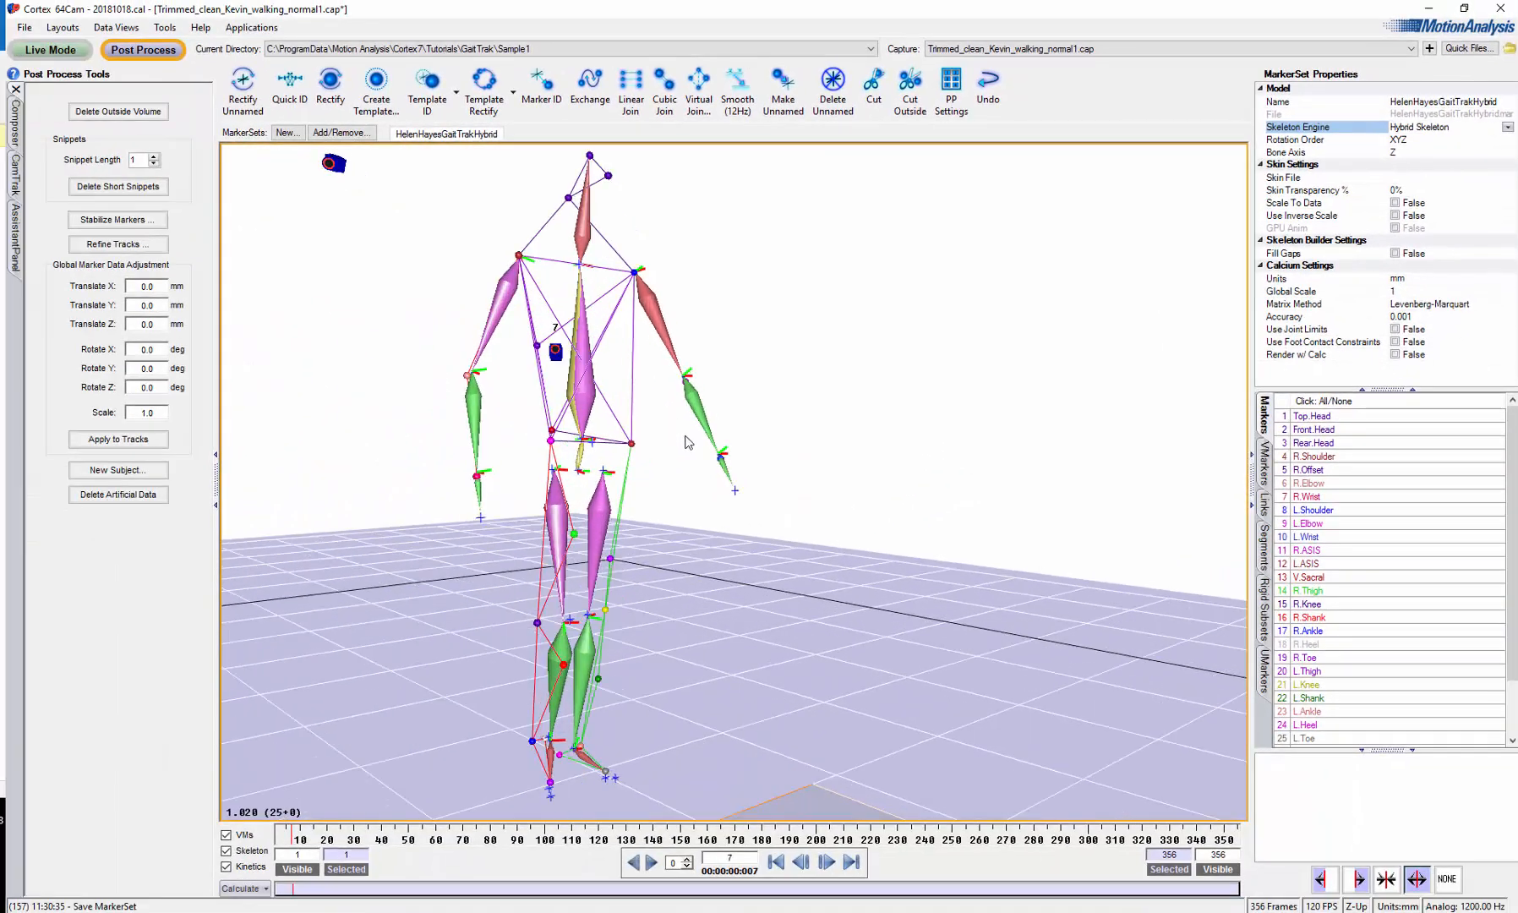
pyautogui.scroll(3, 685, 437)
pyautogui.moveTo(869, 537); pyautogui.dragTo(929, 555, button='middle')
pyautogui.moveTo(930, 554); pyautogui.dragTo(933, 368)
pyautogui.moveTo(922, 431)
pyautogui.mouseDown()
pyautogui.moveTo(967, 419)
pyautogui.moveTo(868, 392)
pyautogui.mouseUp()
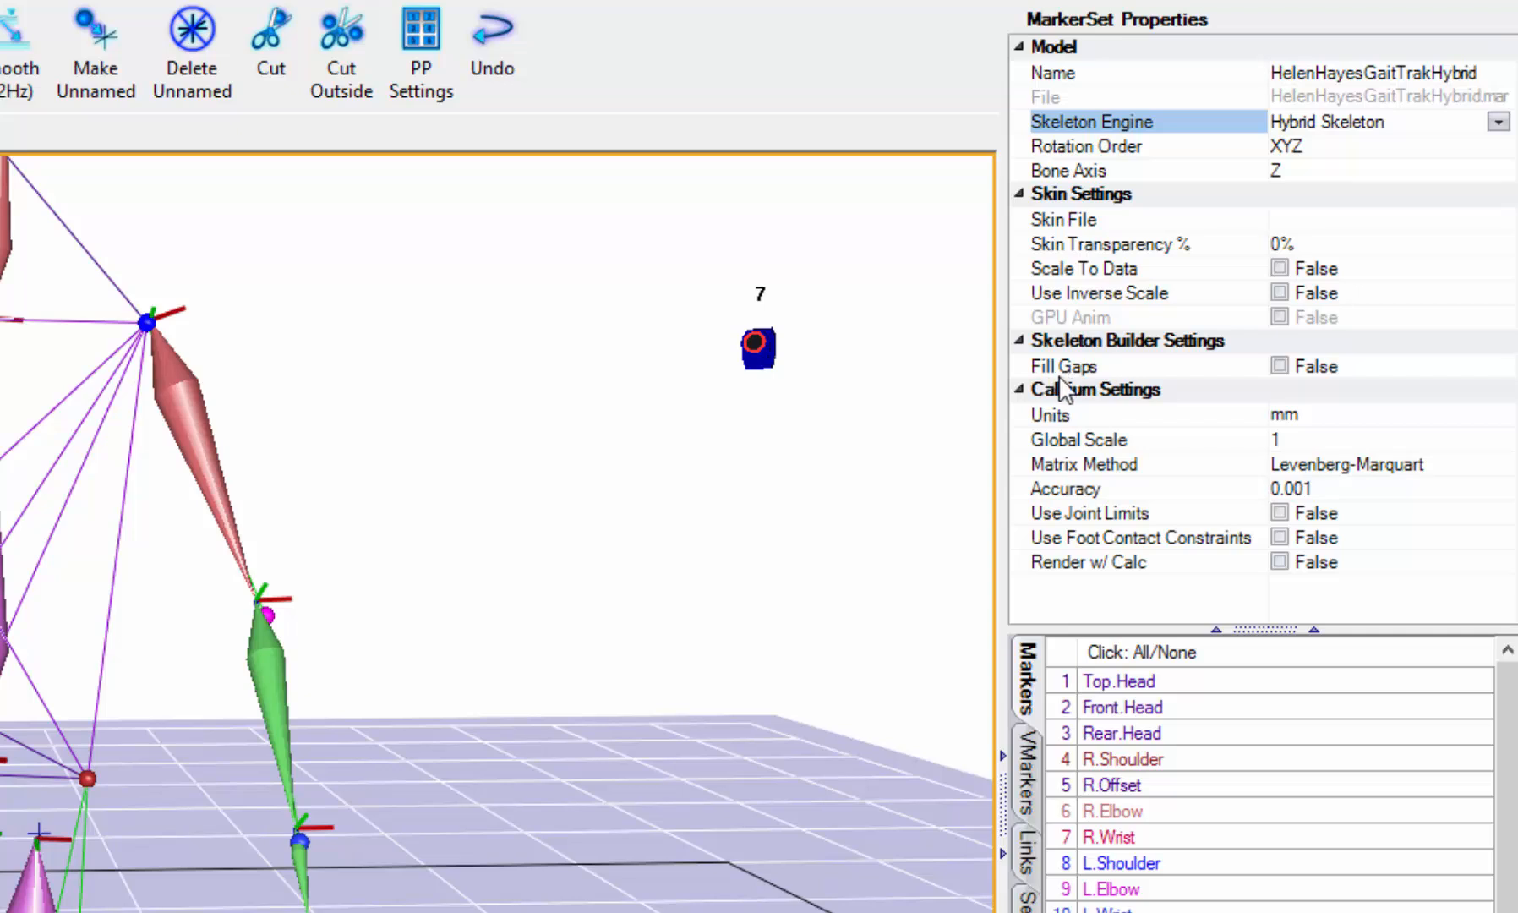
# Try the Fill Gaps option in the Skeleton Builder settings and leave it off.
pyautogui.click(1287, 369)
pyautogui.click(1292, 370)
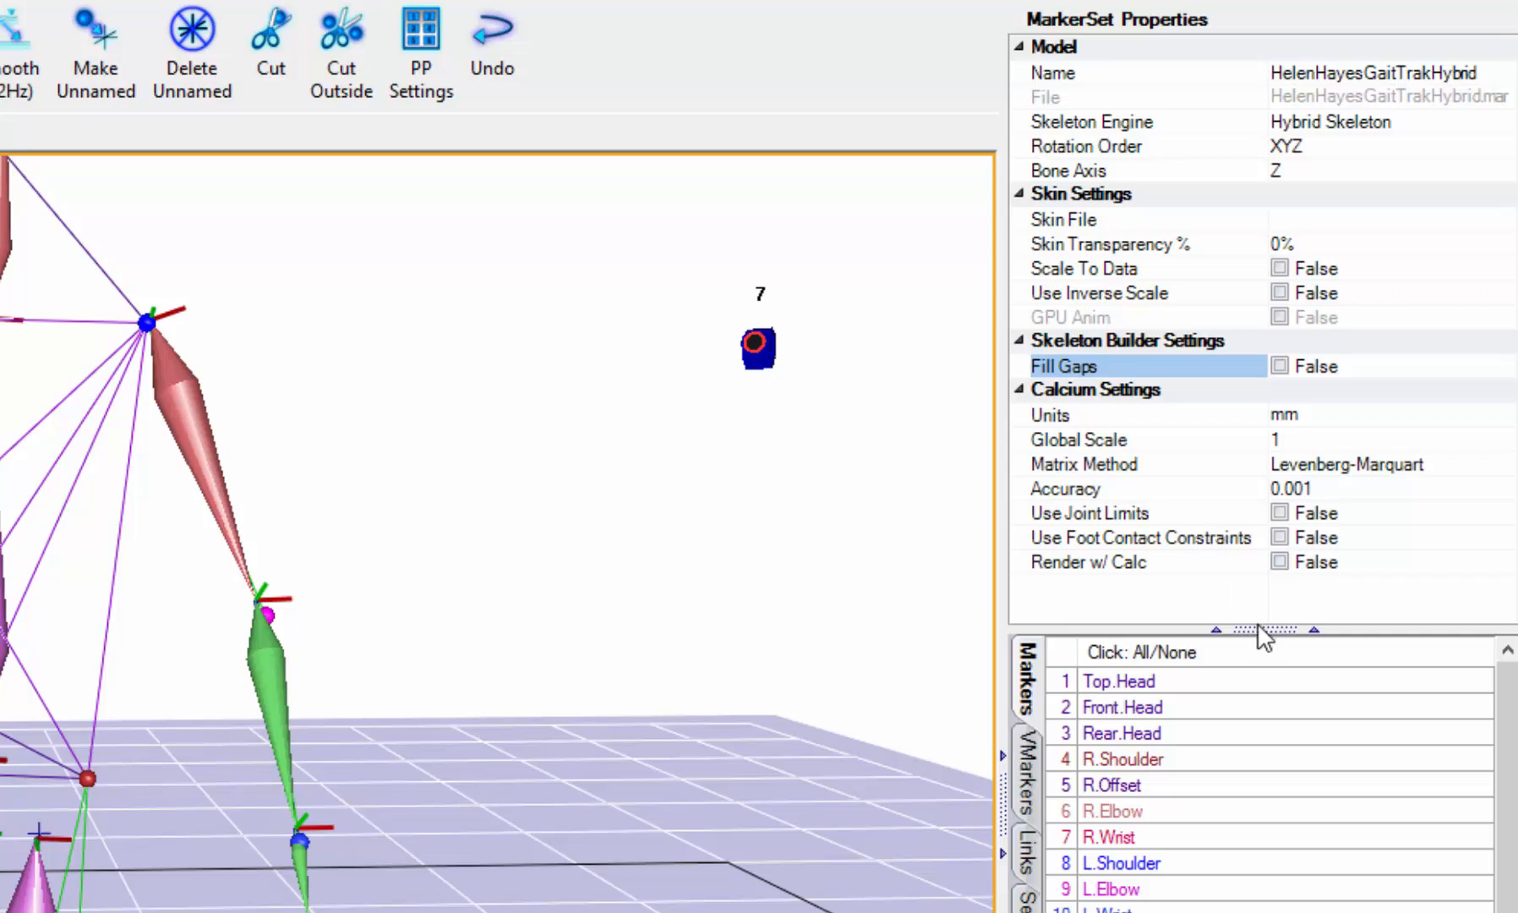
# Enlarge the list area and look through the marker set's Markers, VMarkers, Links, Segments, Rigid Subsets and UMarkers.
pyautogui.moveTo(1273, 629); pyautogui.dragTo(1277, 514)
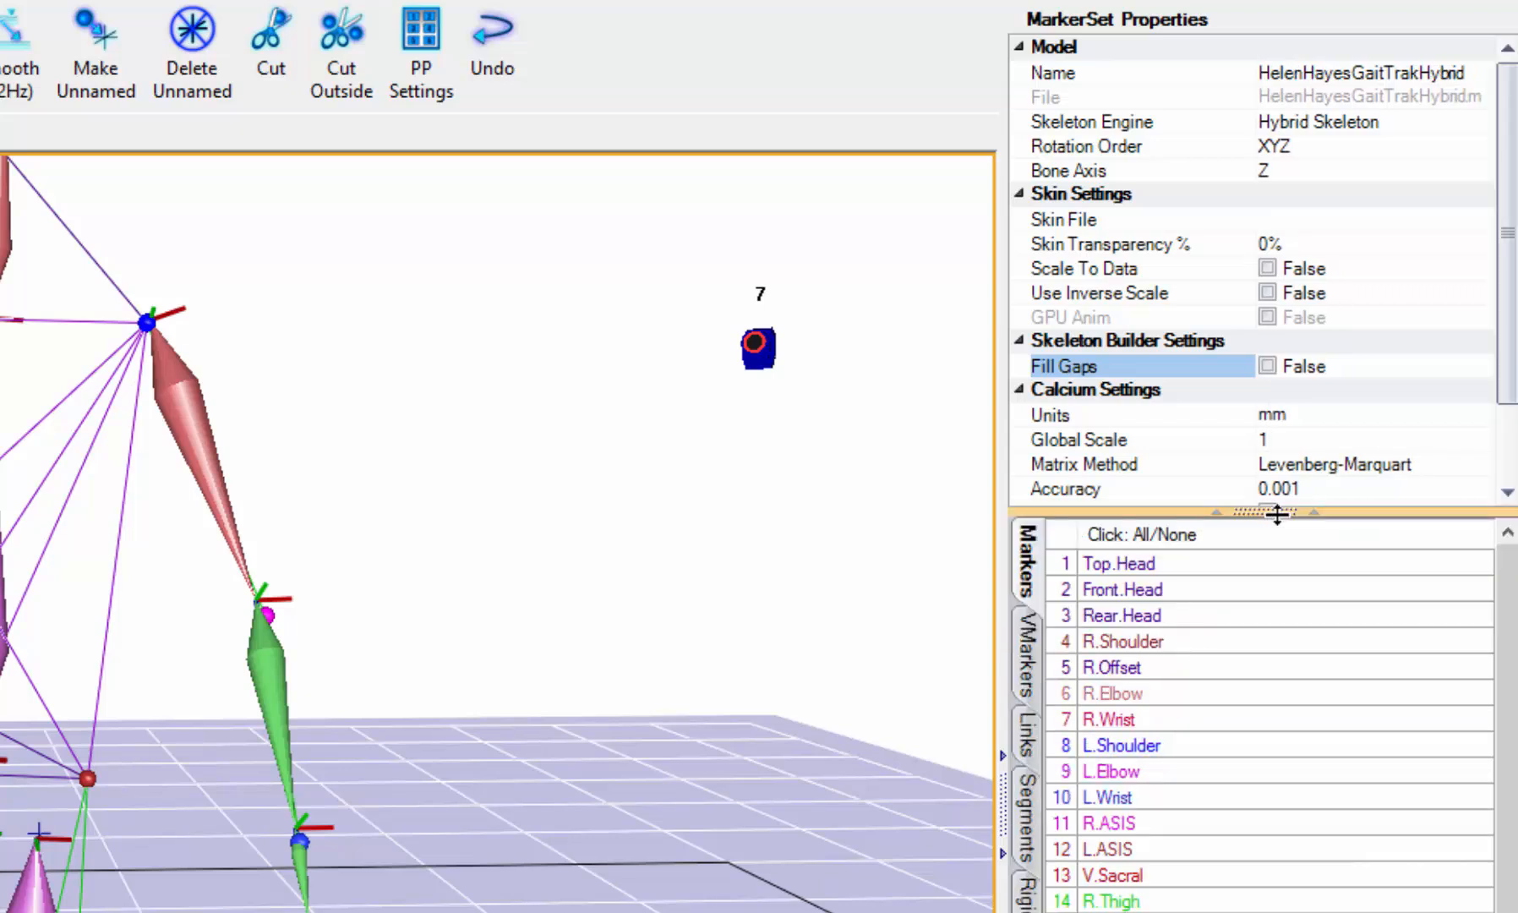
pyautogui.click(1023, 828)
pyautogui.click(1033, 565)
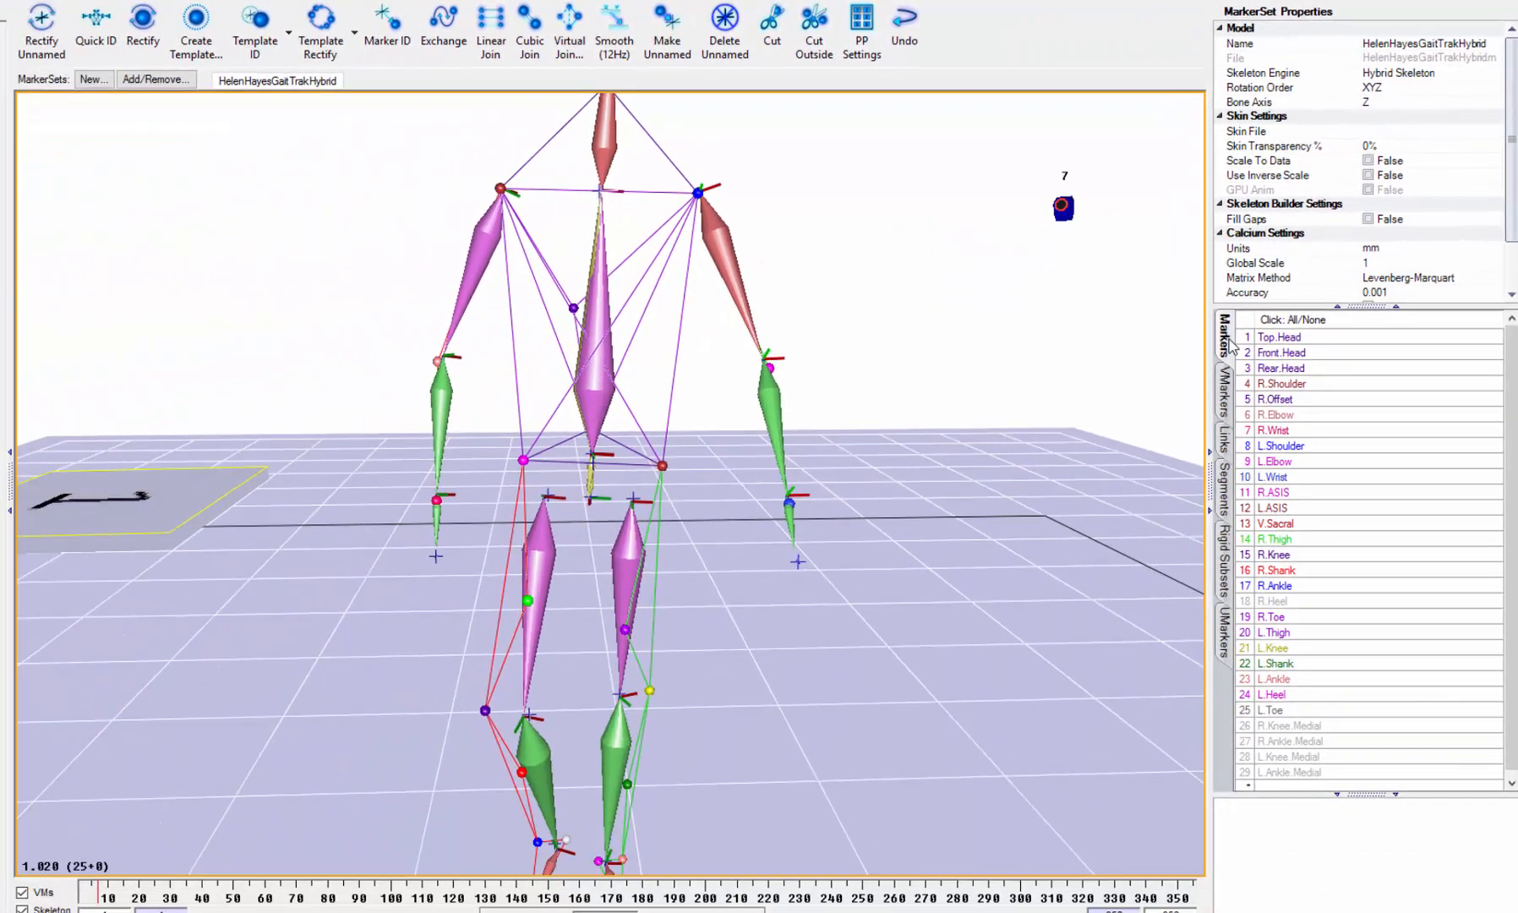
pyautogui.click(1223, 389)
pyautogui.click(1225, 440)
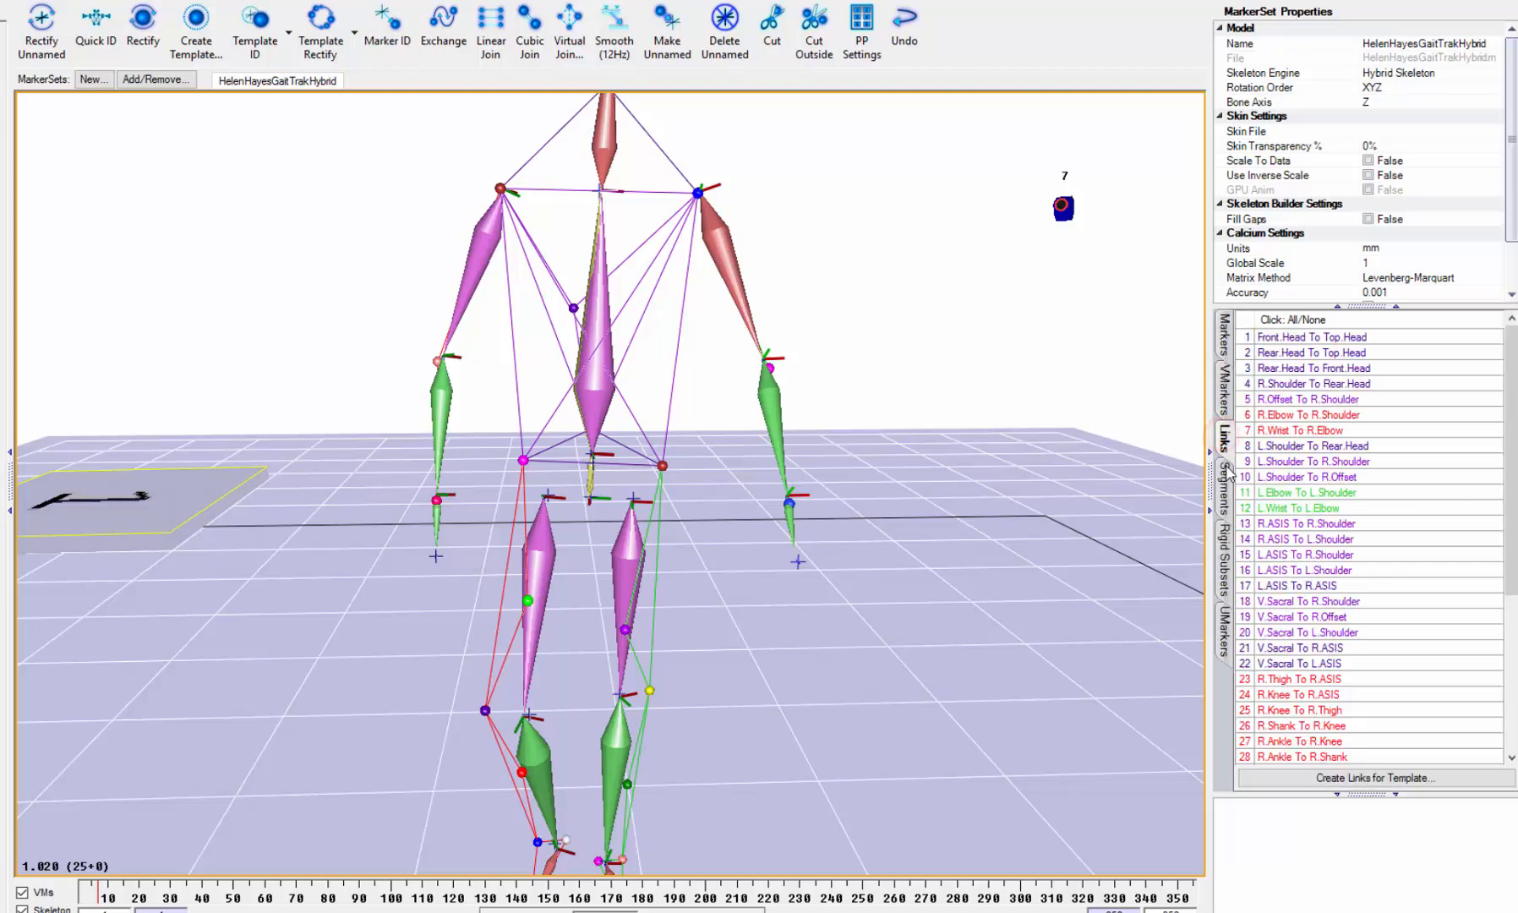
pyautogui.click(1225, 488)
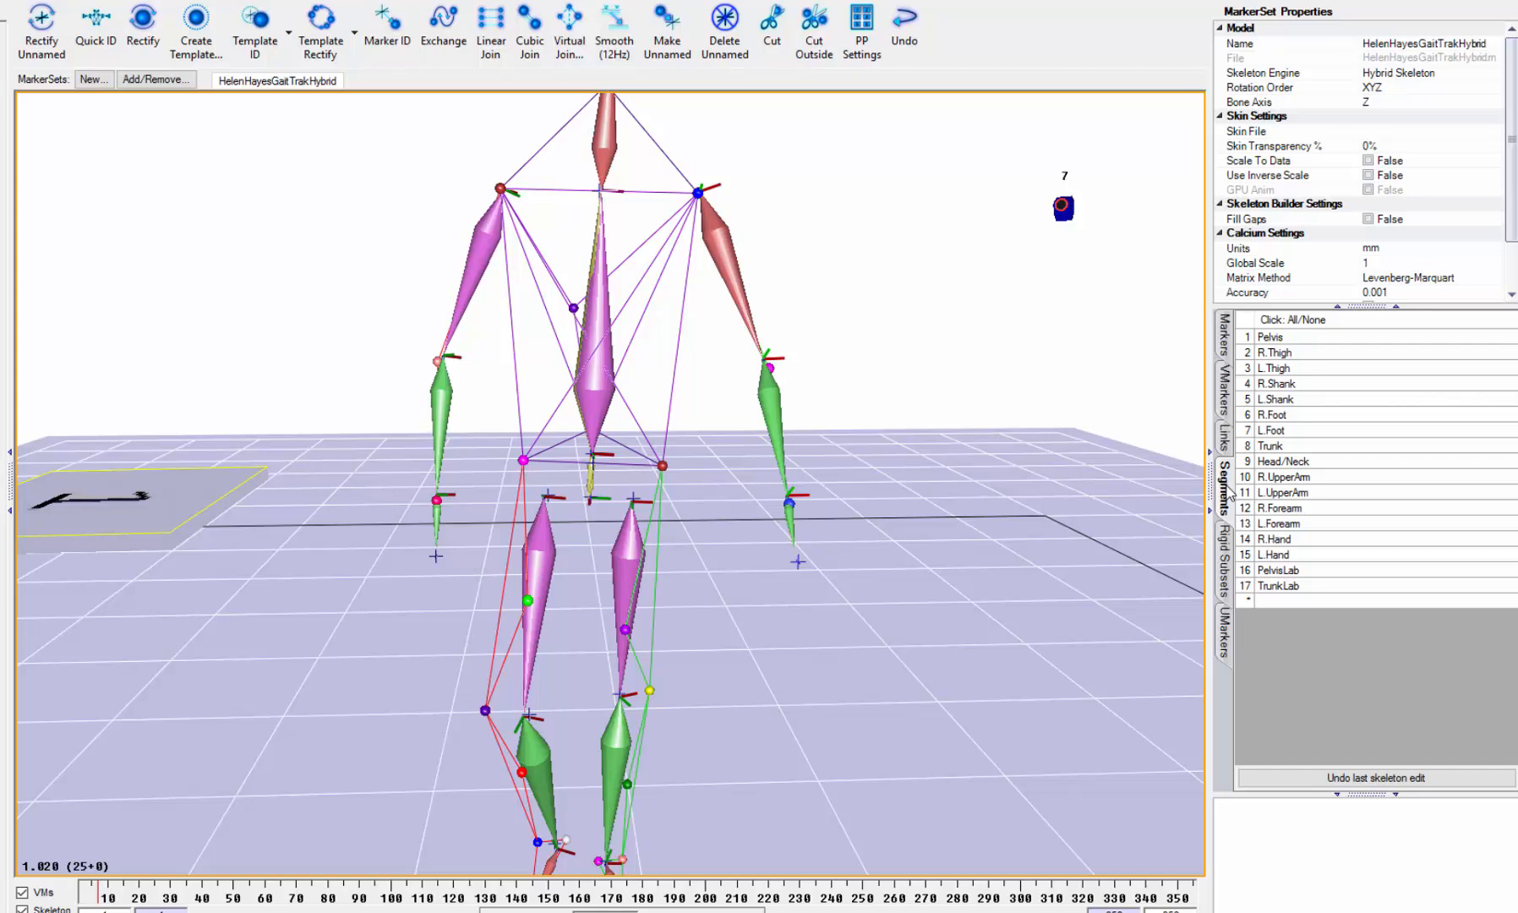
pyautogui.click(1223, 549)
pyautogui.click(1230, 634)
# Return to the marker list, give it more room, and inspect the properties of the Top.Head marker.
pyautogui.click(1224, 334)
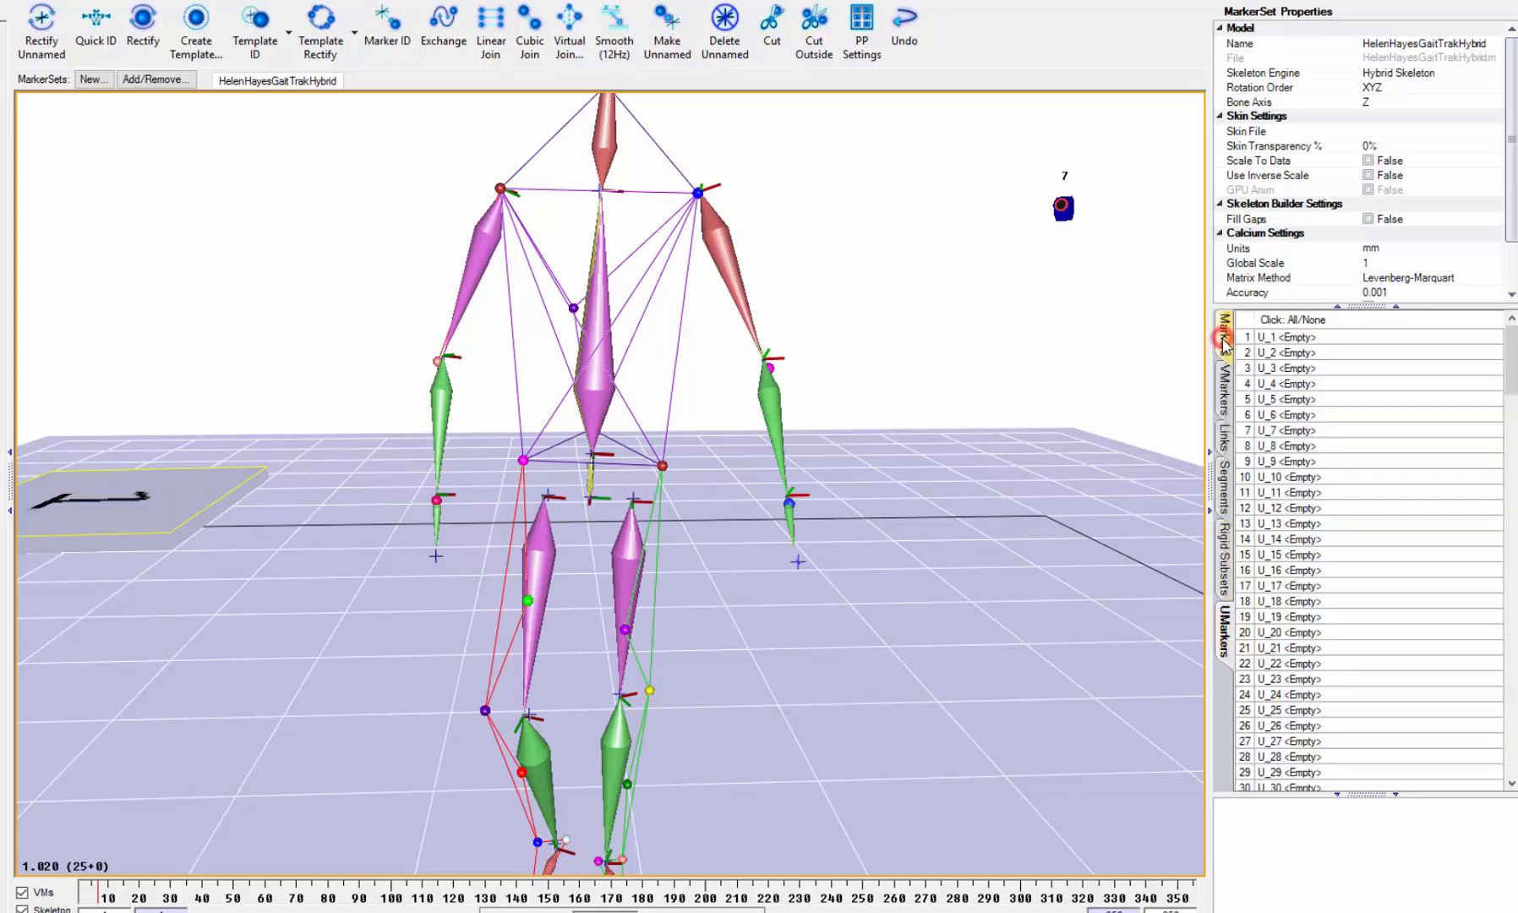
pyautogui.moveTo(1356, 303); pyautogui.dragTo(1350, 252)
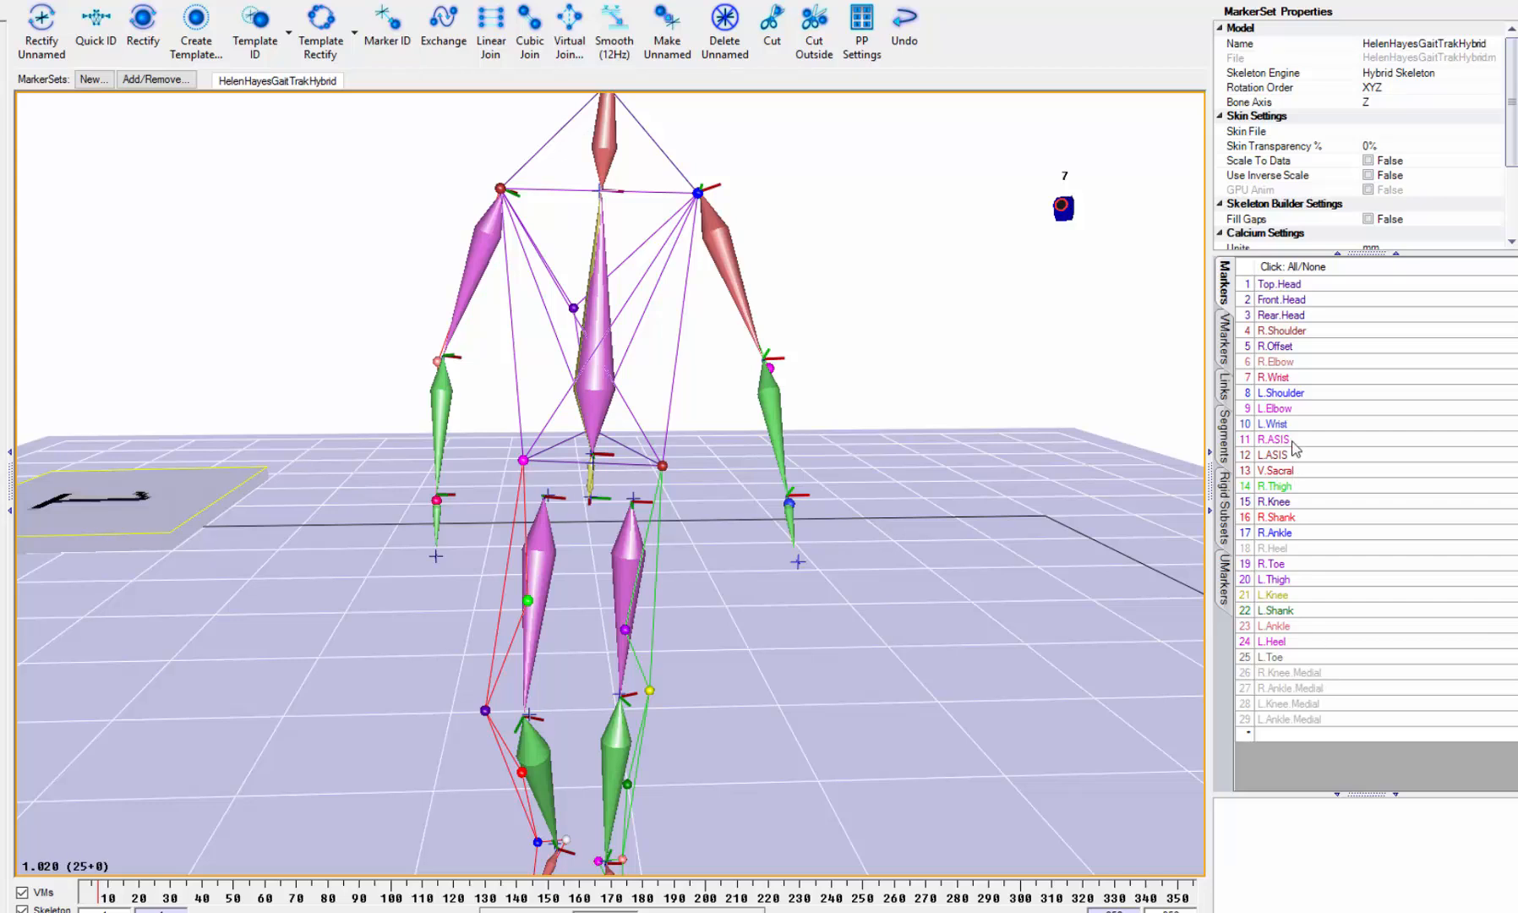
pyautogui.click(1317, 285)
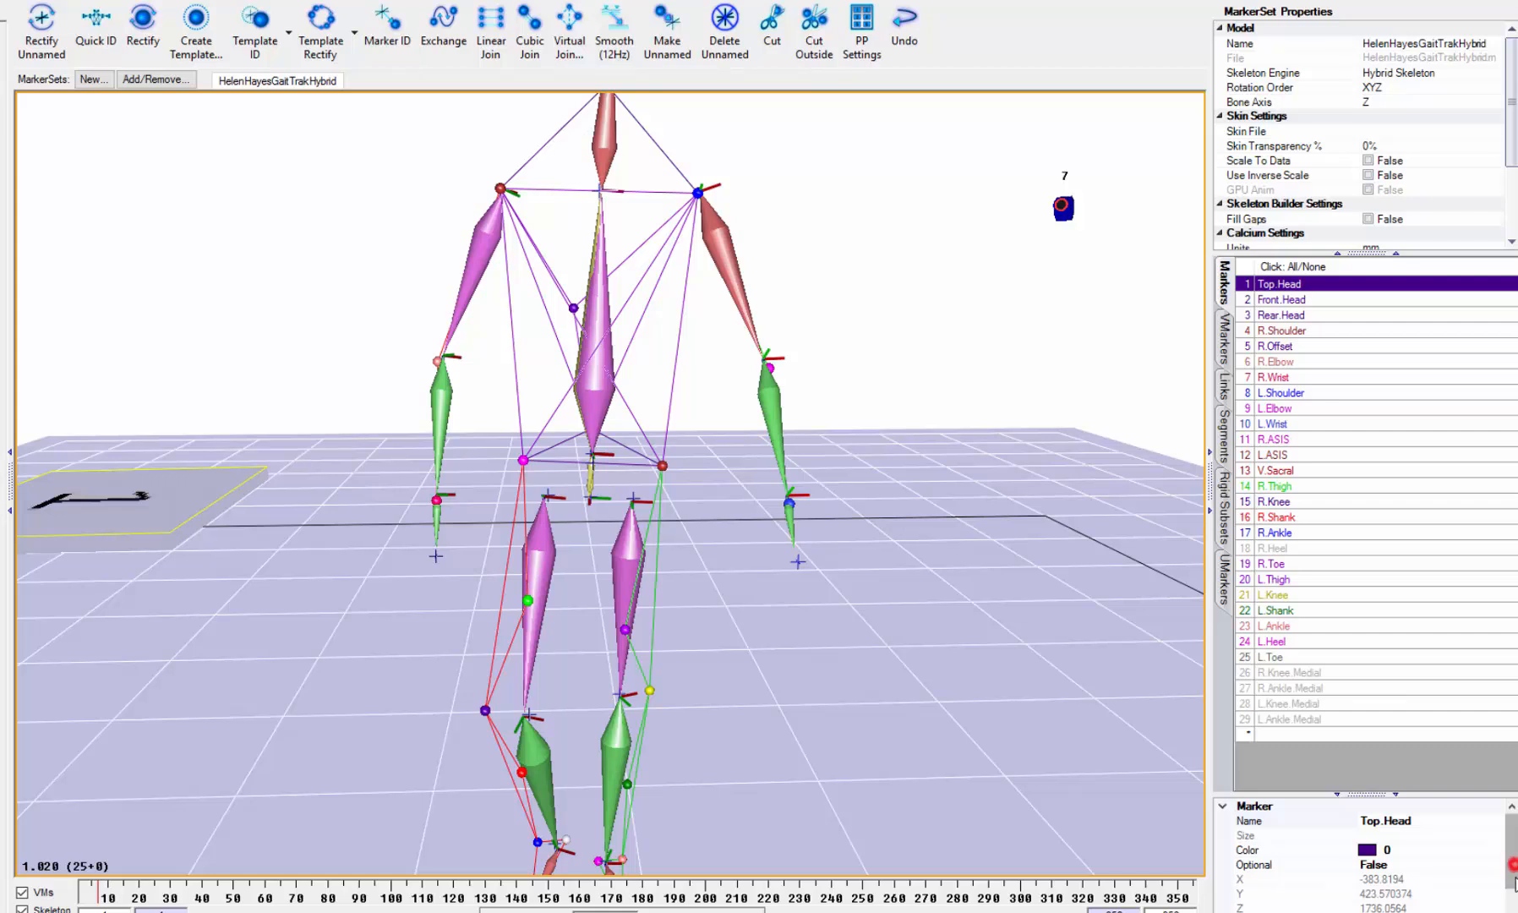
pyautogui.scroll(-1, 1514, 873)
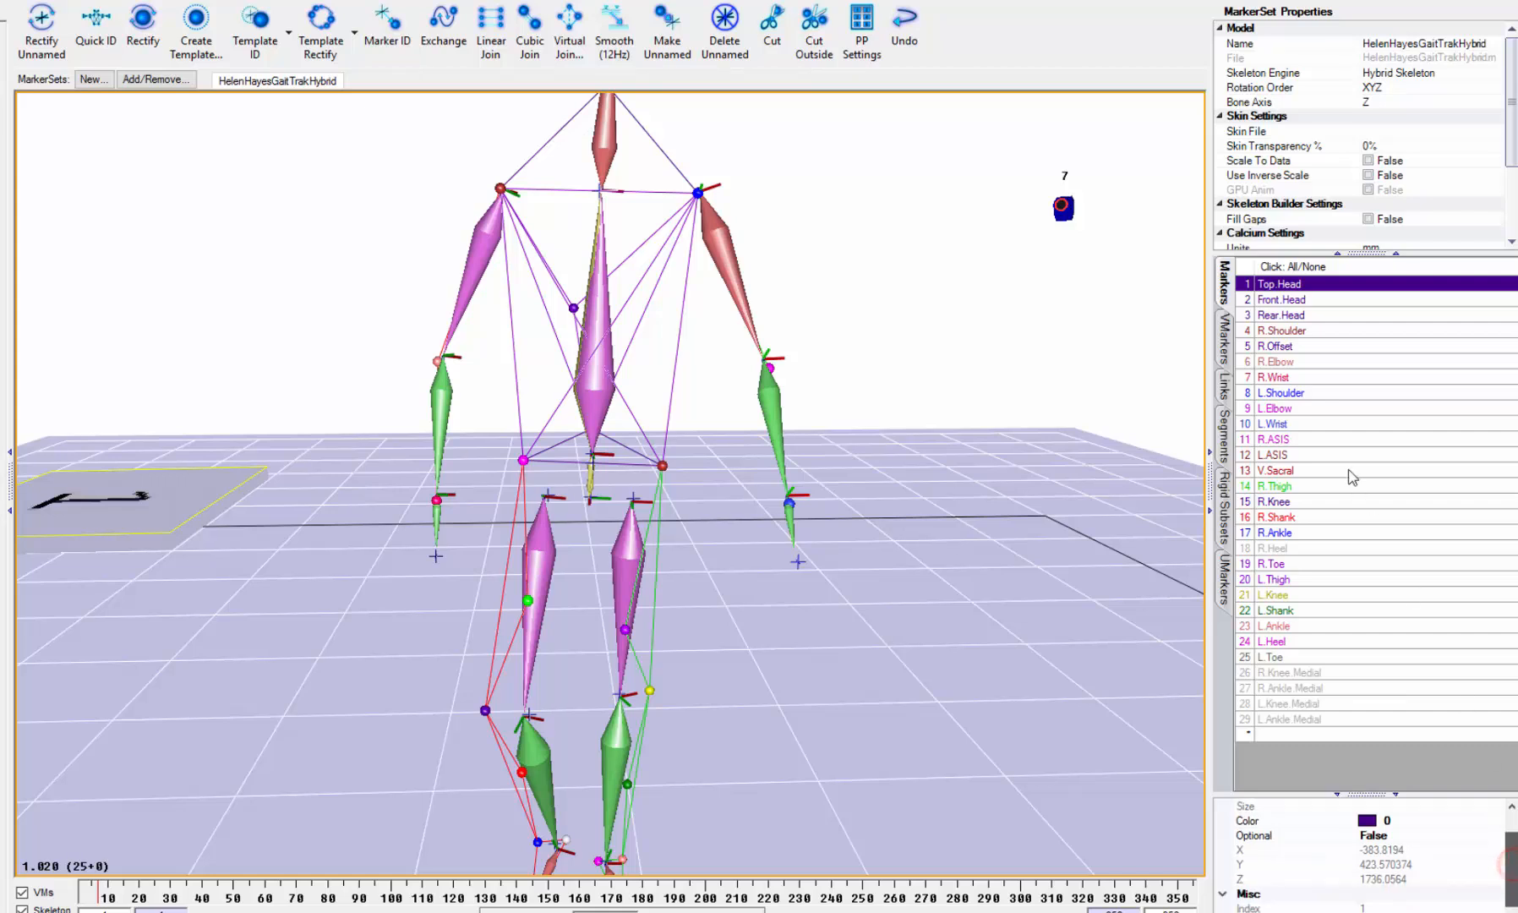
# Inspect the definition of the V_Mid_ASIS virtual marker and close it without changes.
pyautogui.click(1225, 338)
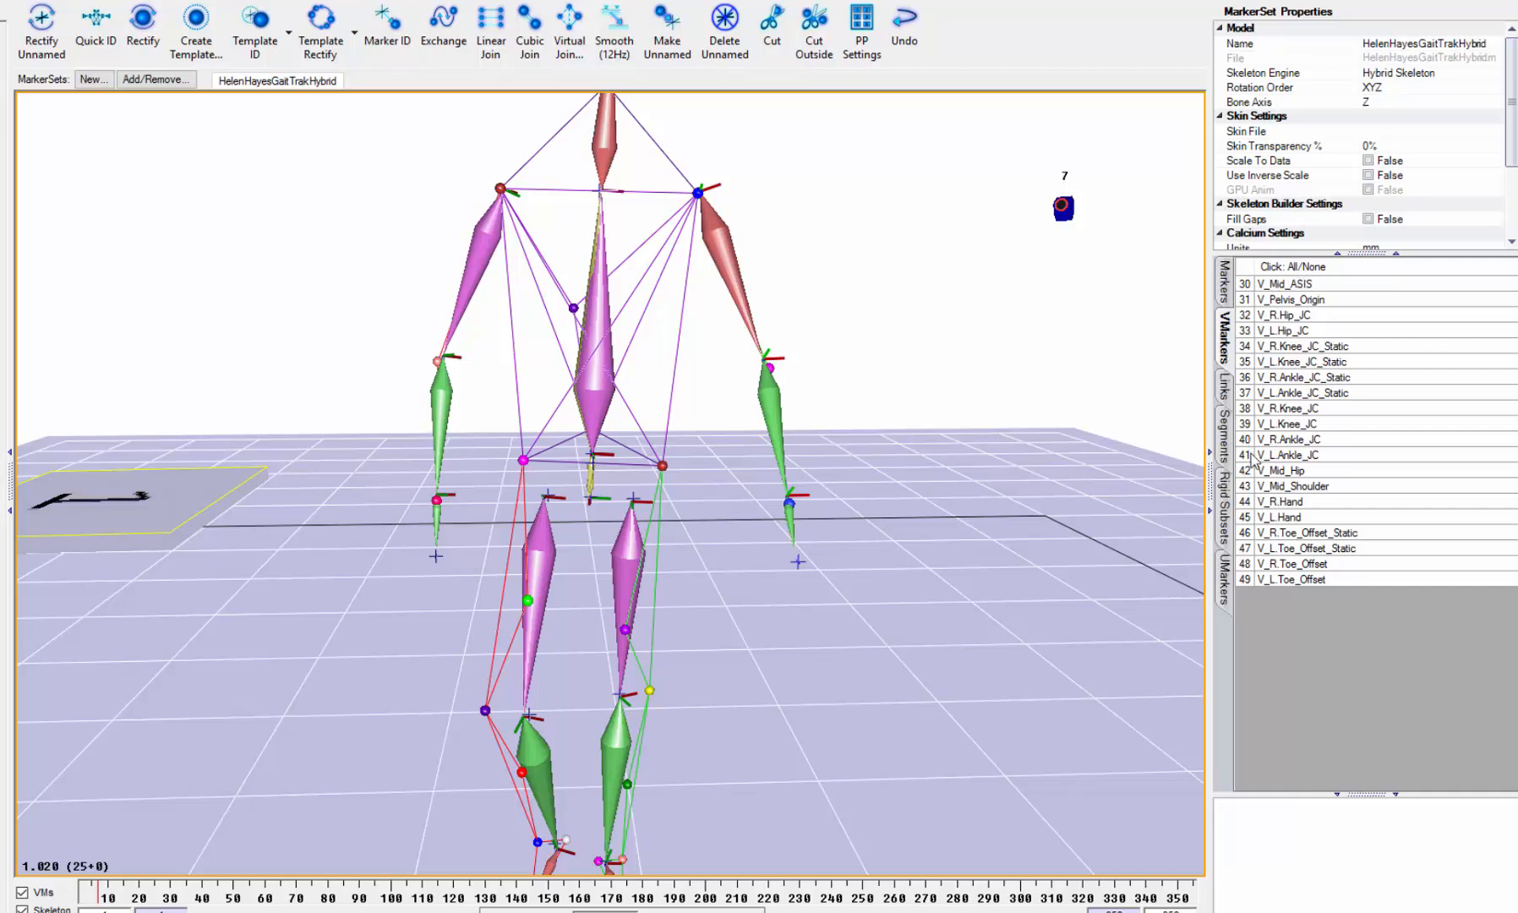
pyautogui.click(1302, 284)
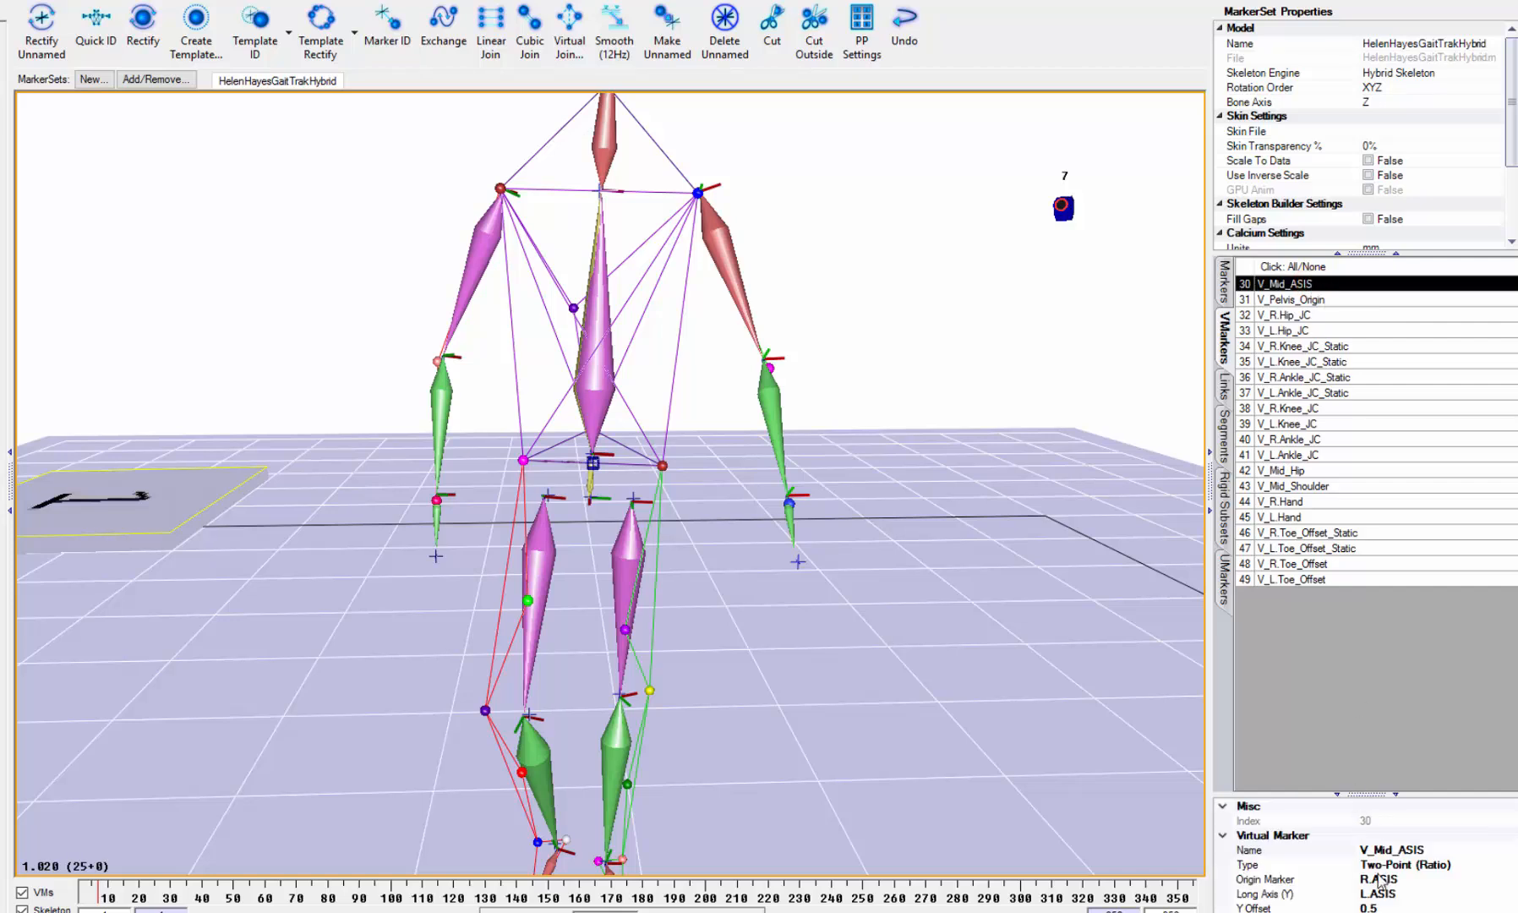
pyautogui.rightClick(1315, 285)
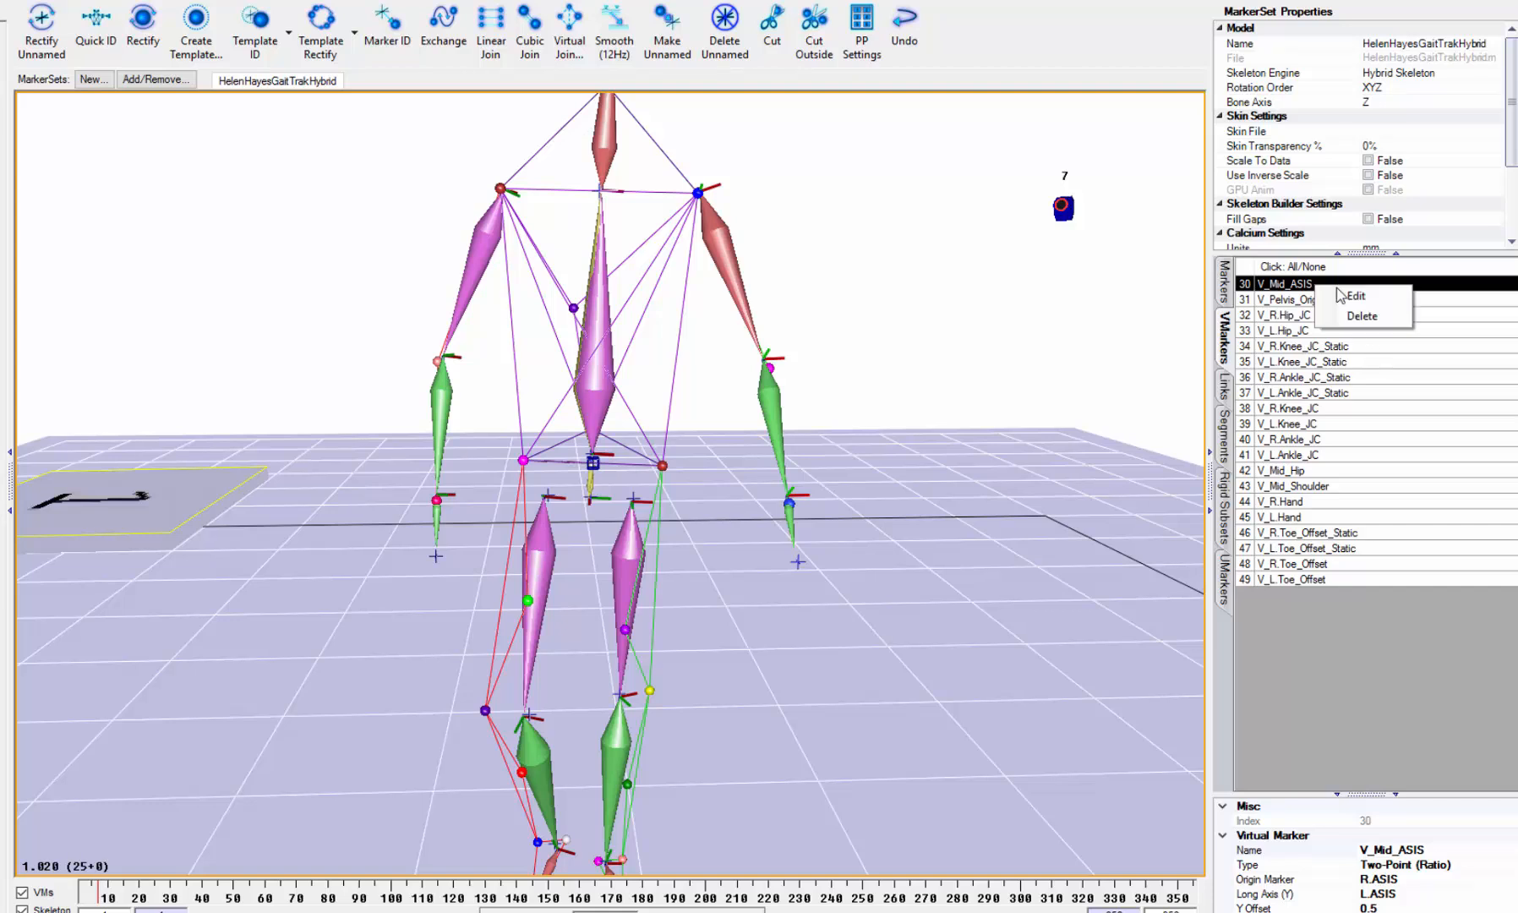
pyautogui.click(1339, 294)
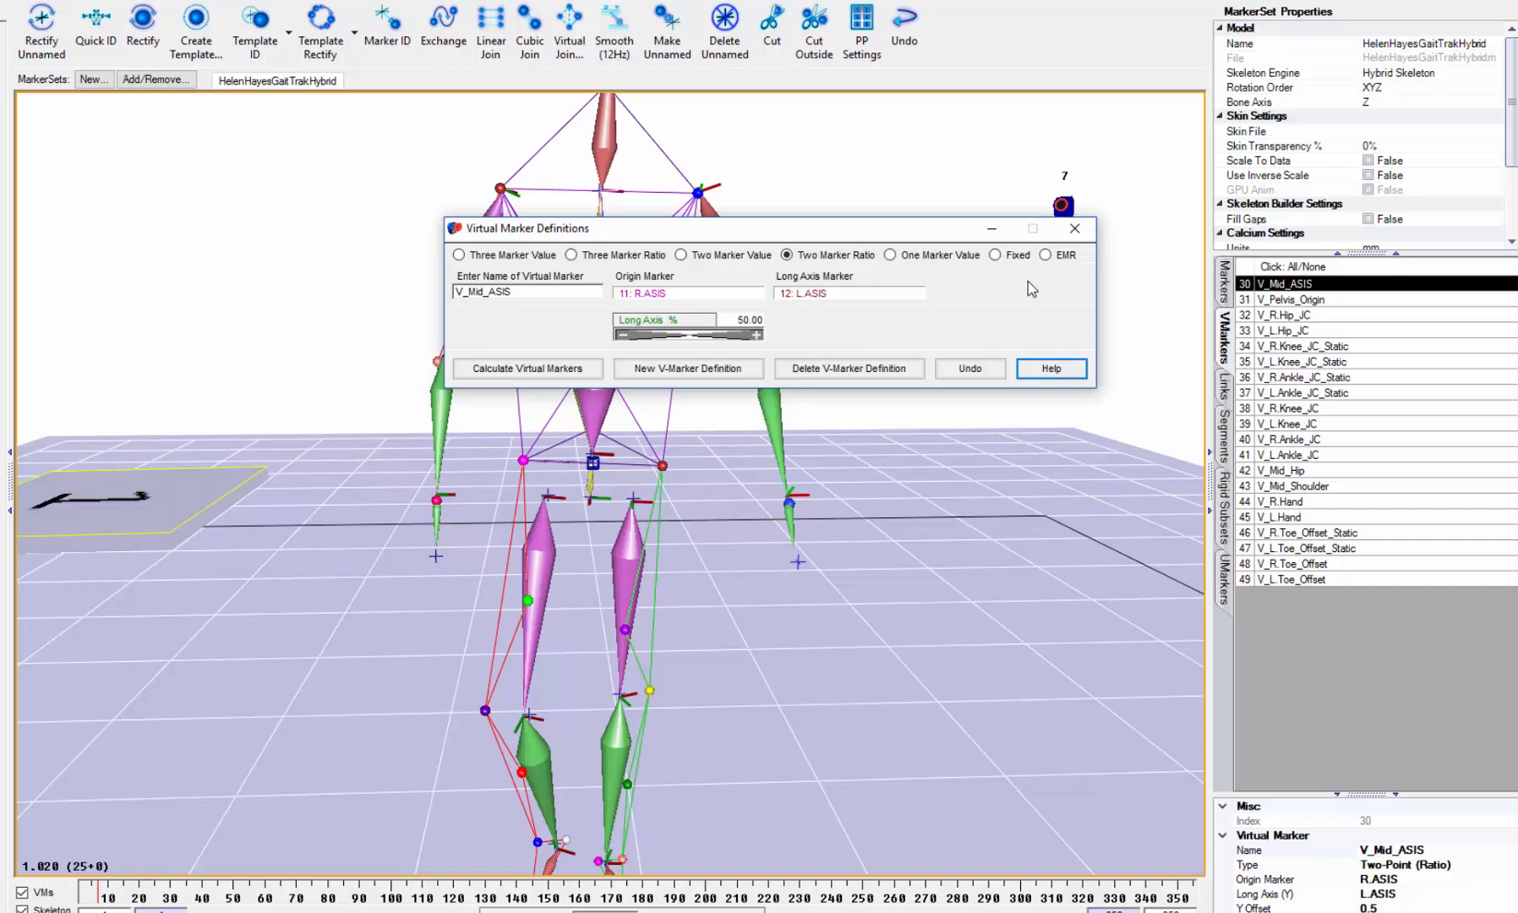
pyautogui.click(1074, 229)
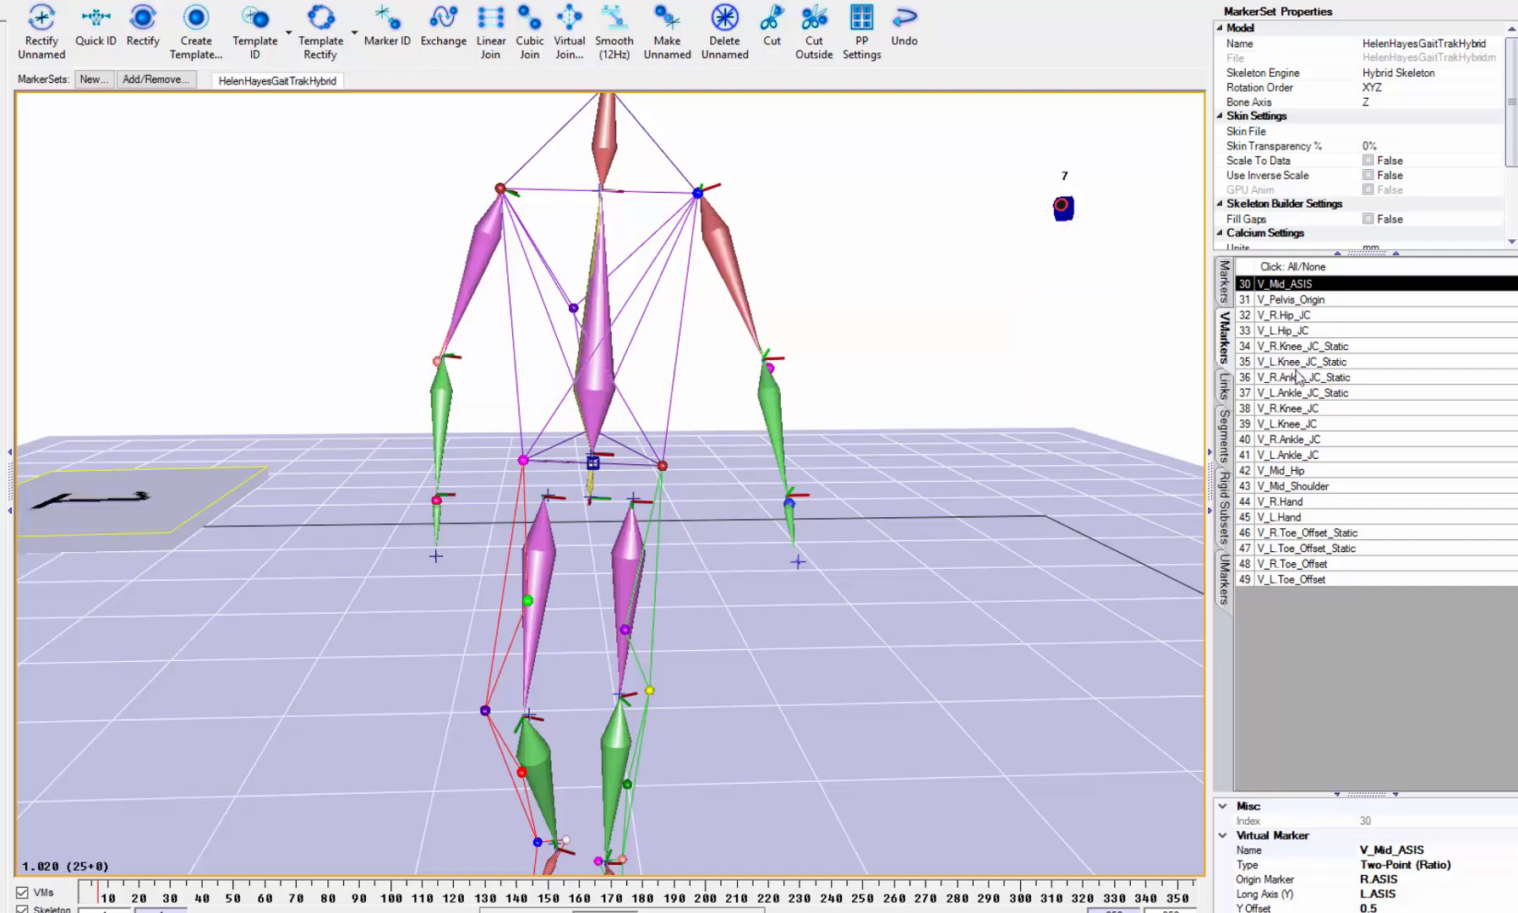
# View the properties of the V_R.Ankle_JC_Static virtual marker and the options for adding a new virtual marker.
pyautogui.click(1293, 377)
pyautogui.click(1292, 602)
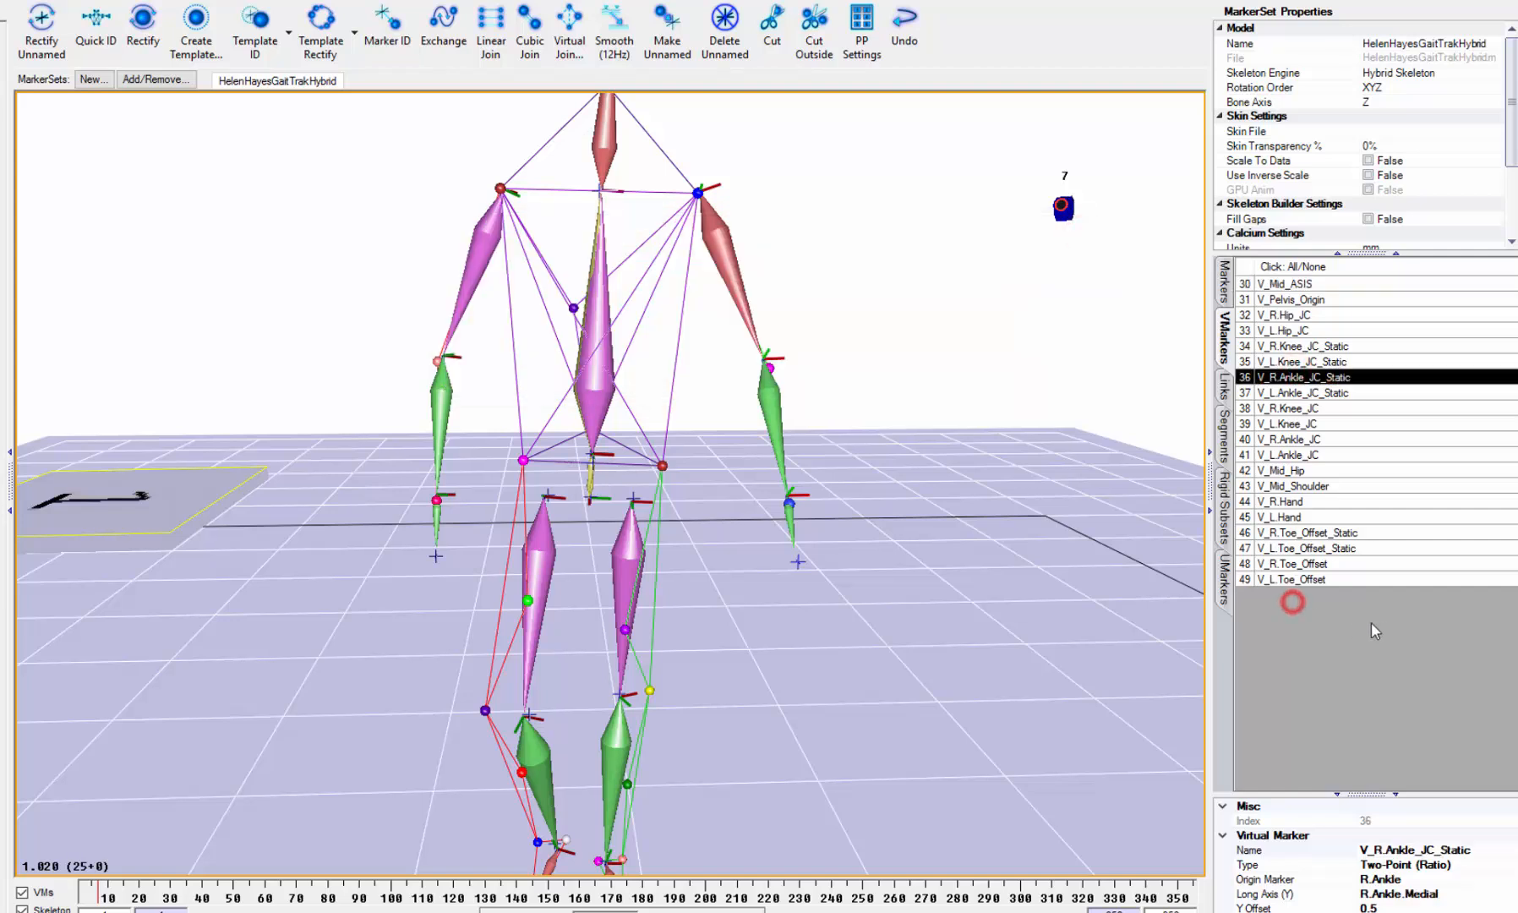
pyautogui.rightClick(1303, 608)
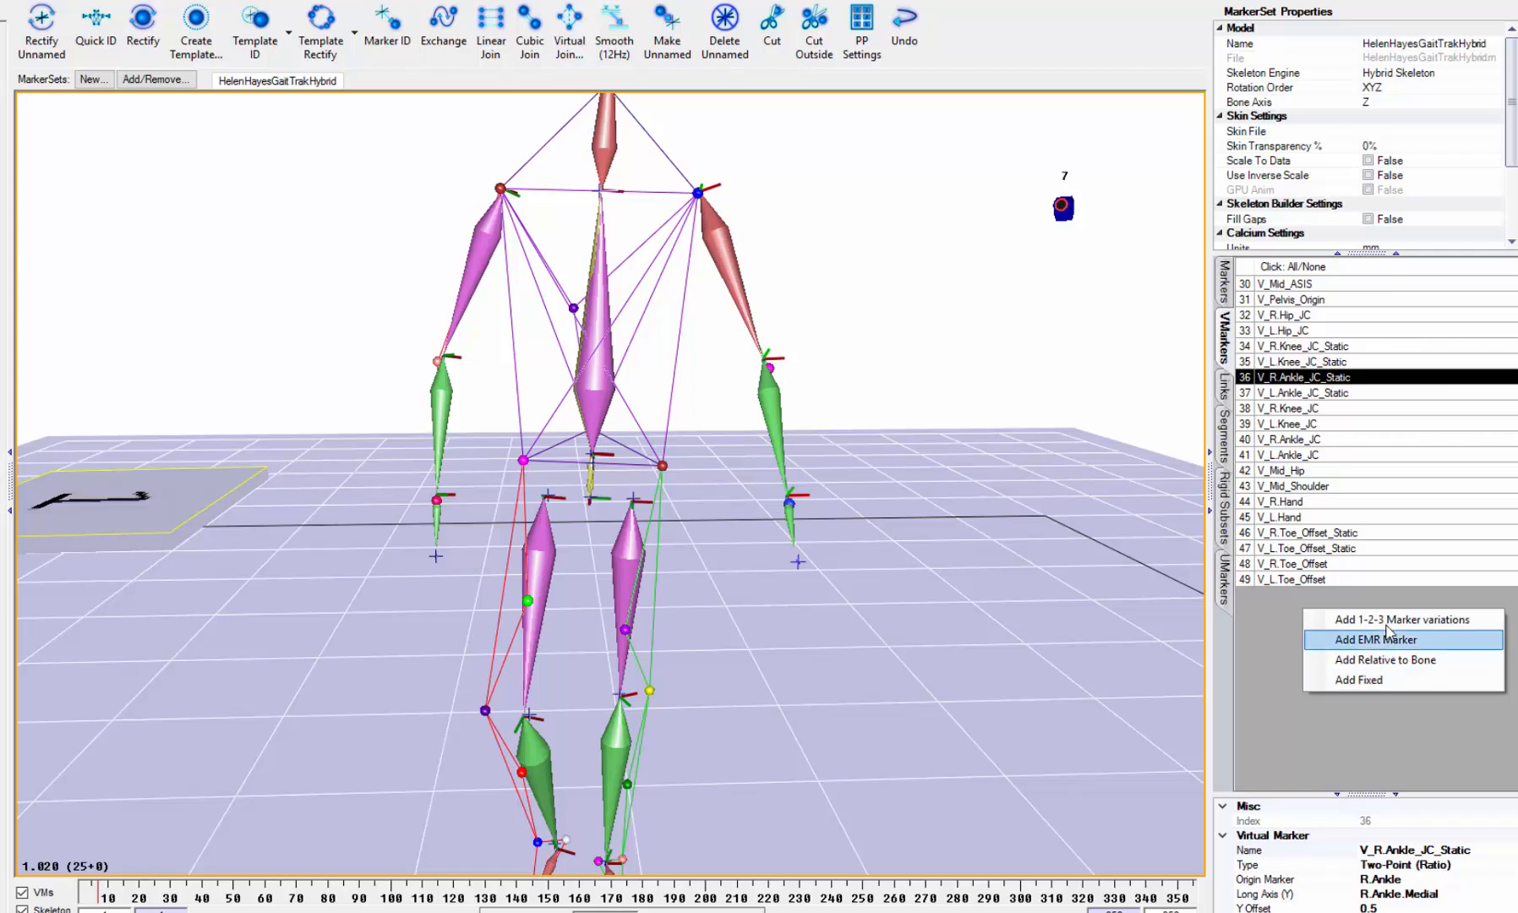
pyautogui.click(1270, 623)
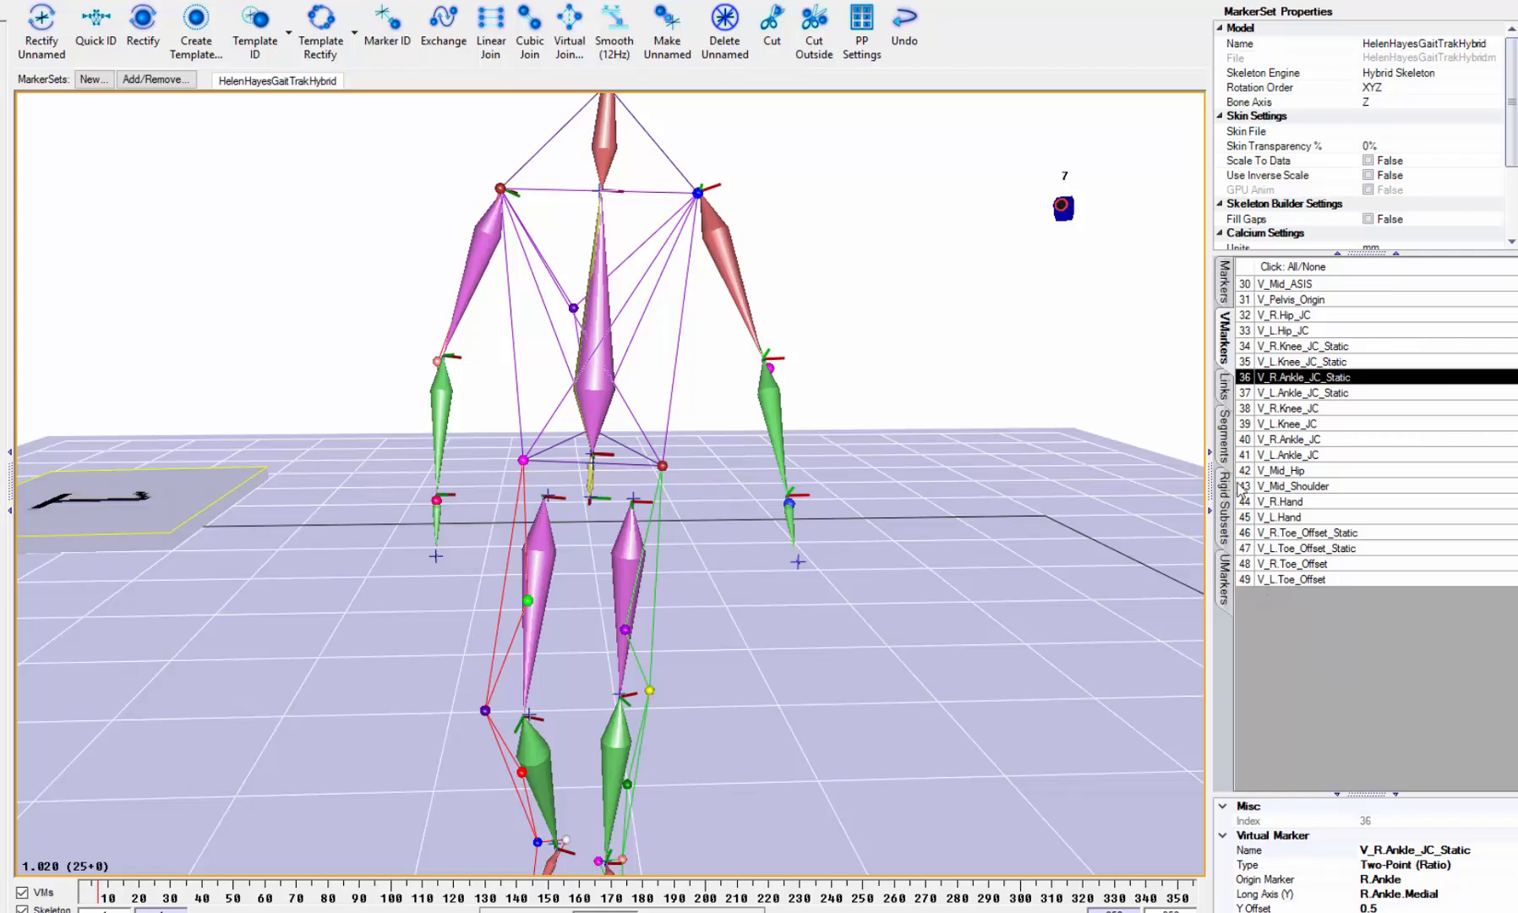
# Review the marker set's links and create a new link from the L.Wrist marker to the L.Shoulder marker.
pyautogui.click(1224, 397)
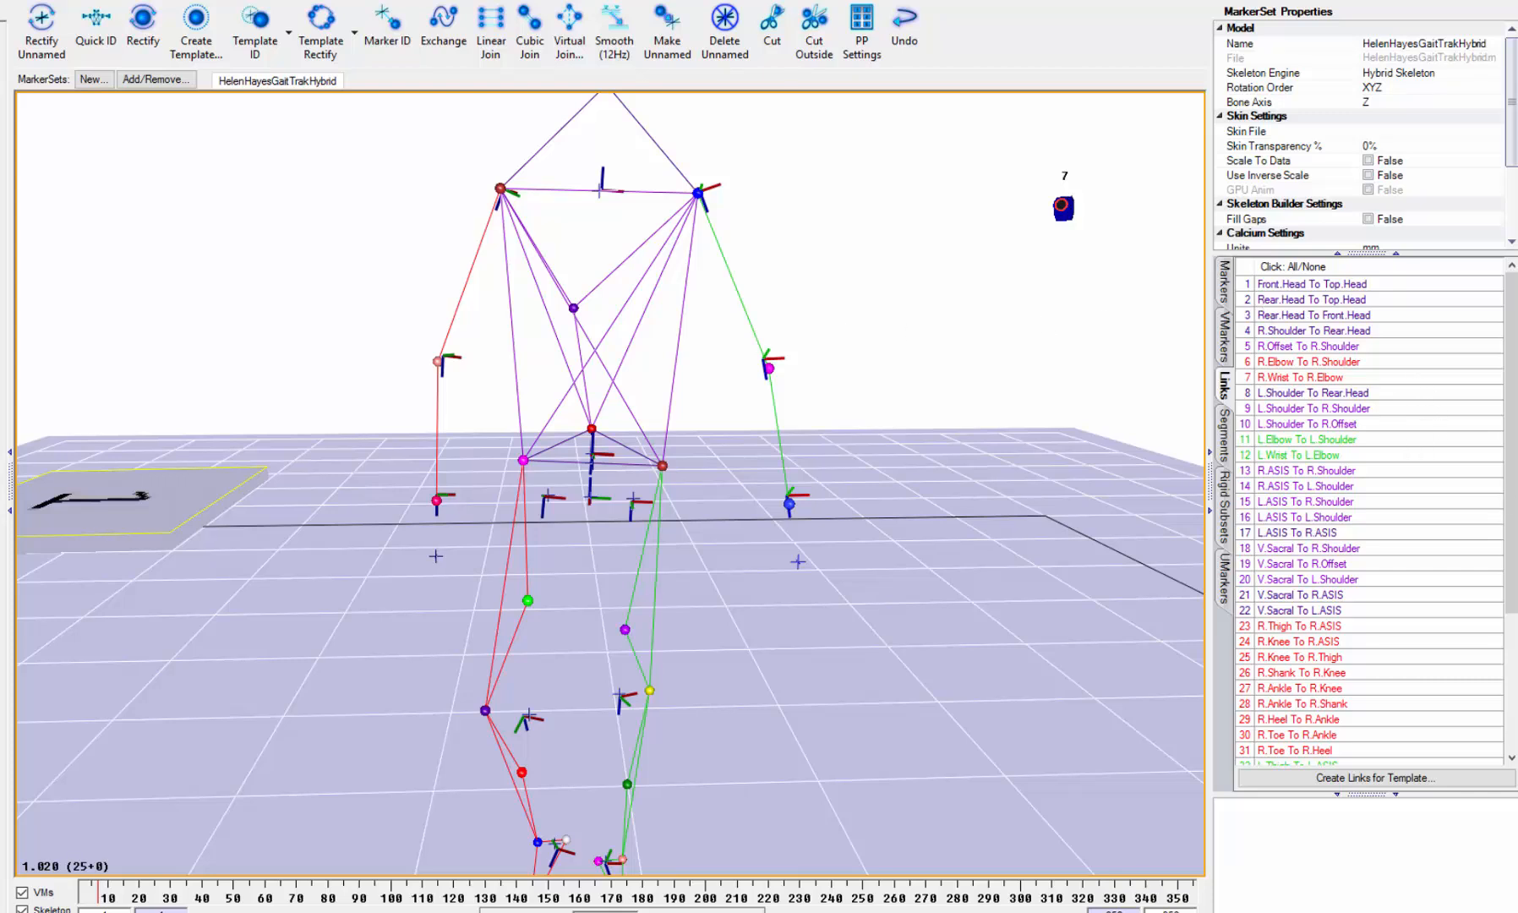
pyautogui.moveTo(1515, 535); pyautogui.dragTo(1516, 693)
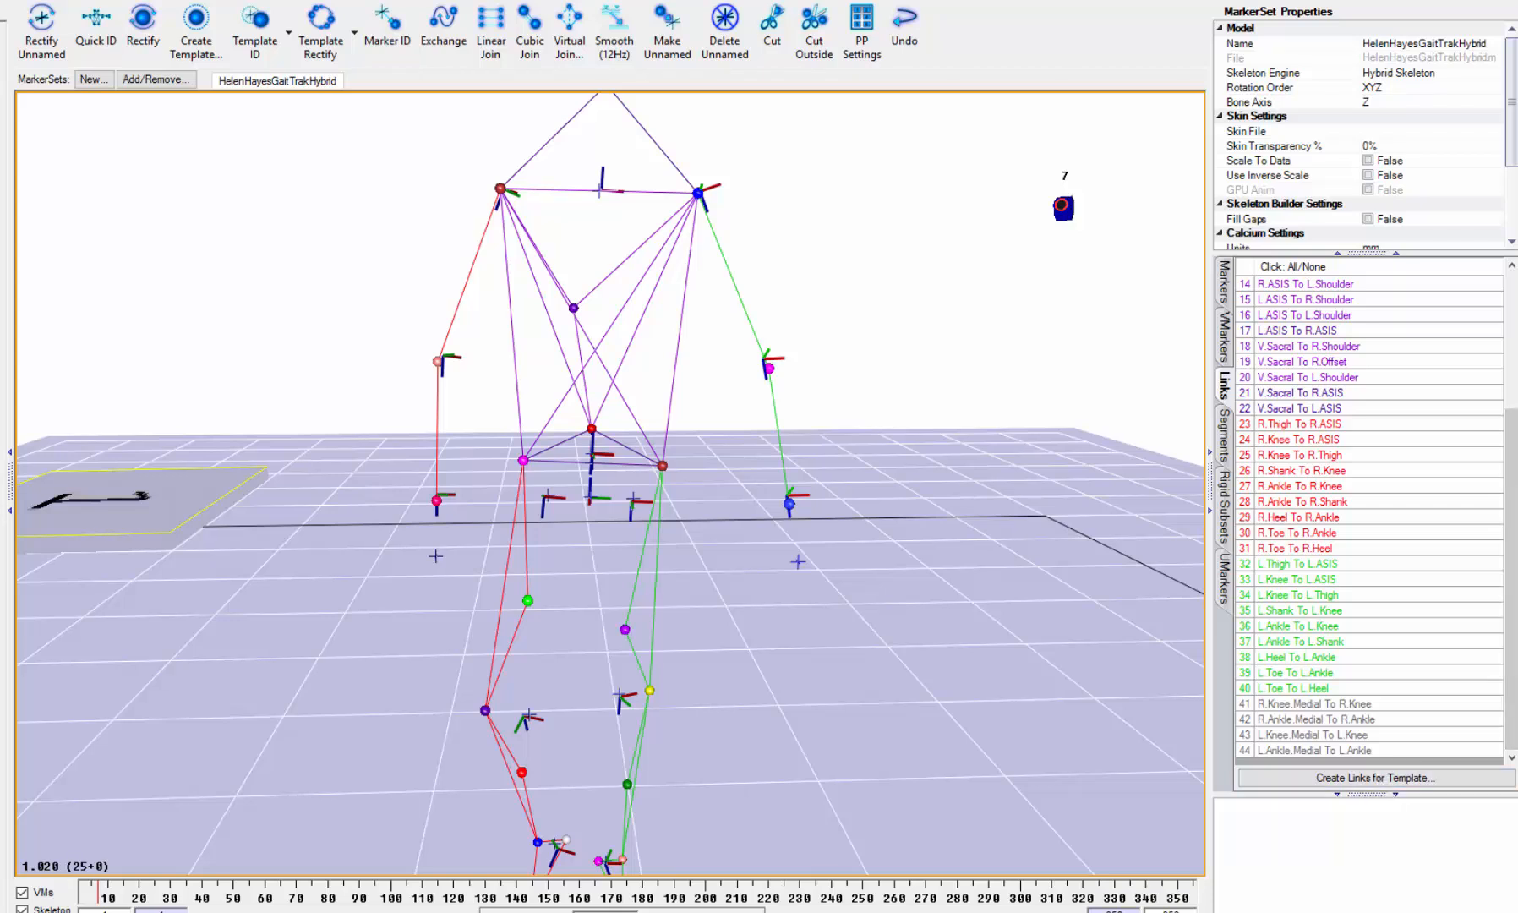
pyautogui.click(1386, 778)
pyautogui.moveTo(918, 229); pyautogui.dragTo(1022, 177)
pyautogui.click(962, 276)
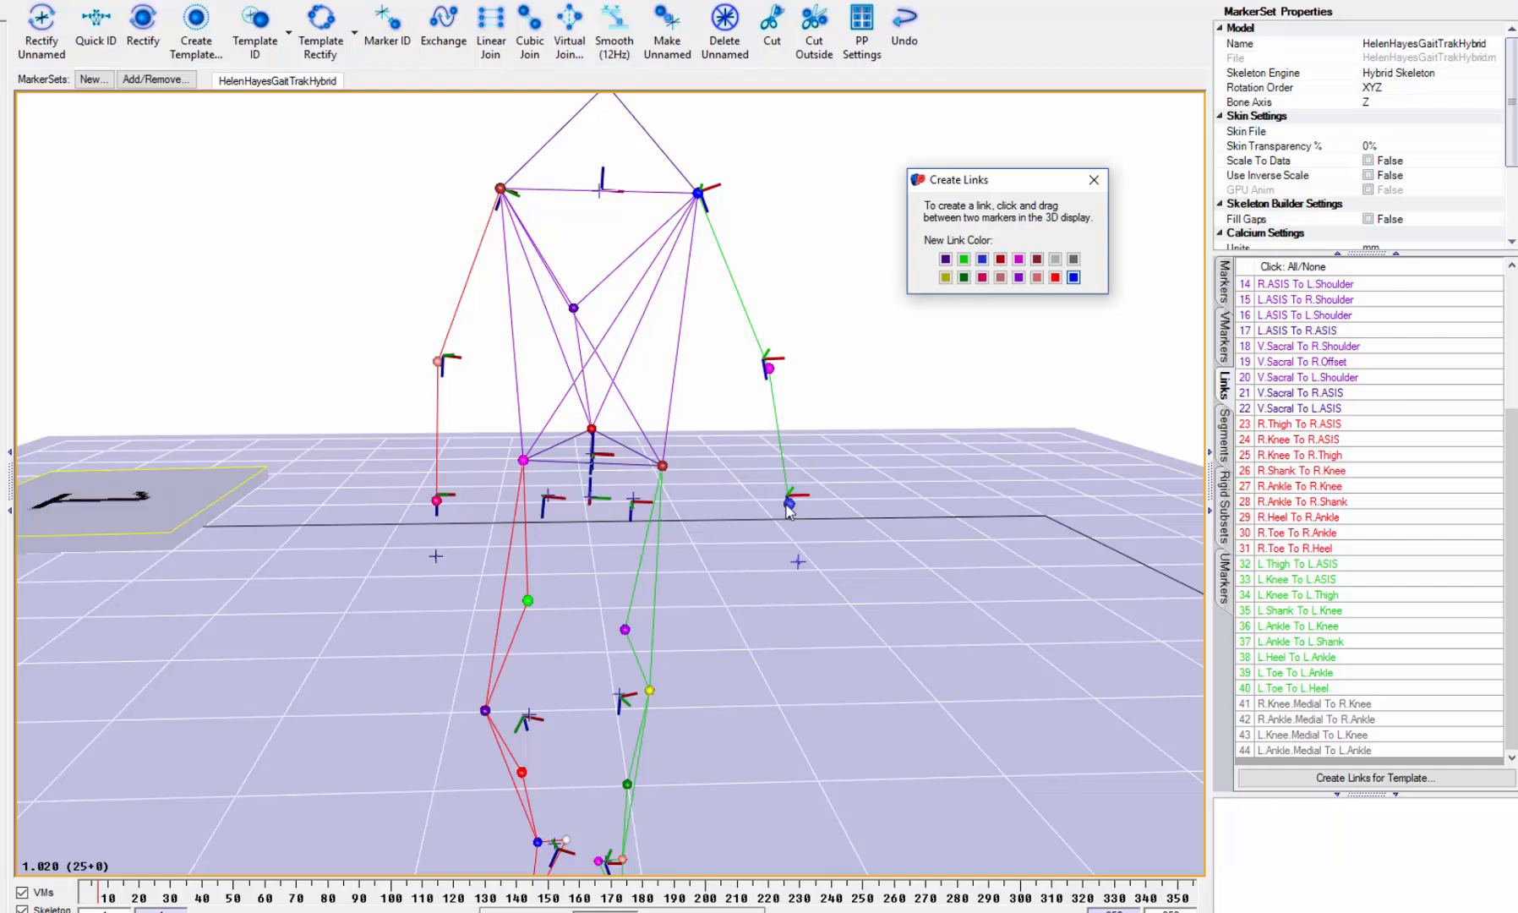
pyautogui.moveTo(788, 504)
pyautogui.mouseDown()
pyautogui.moveTo(722, 342)
pyautogui.moveTo(707, 195)
pyautogui.mouseUp()
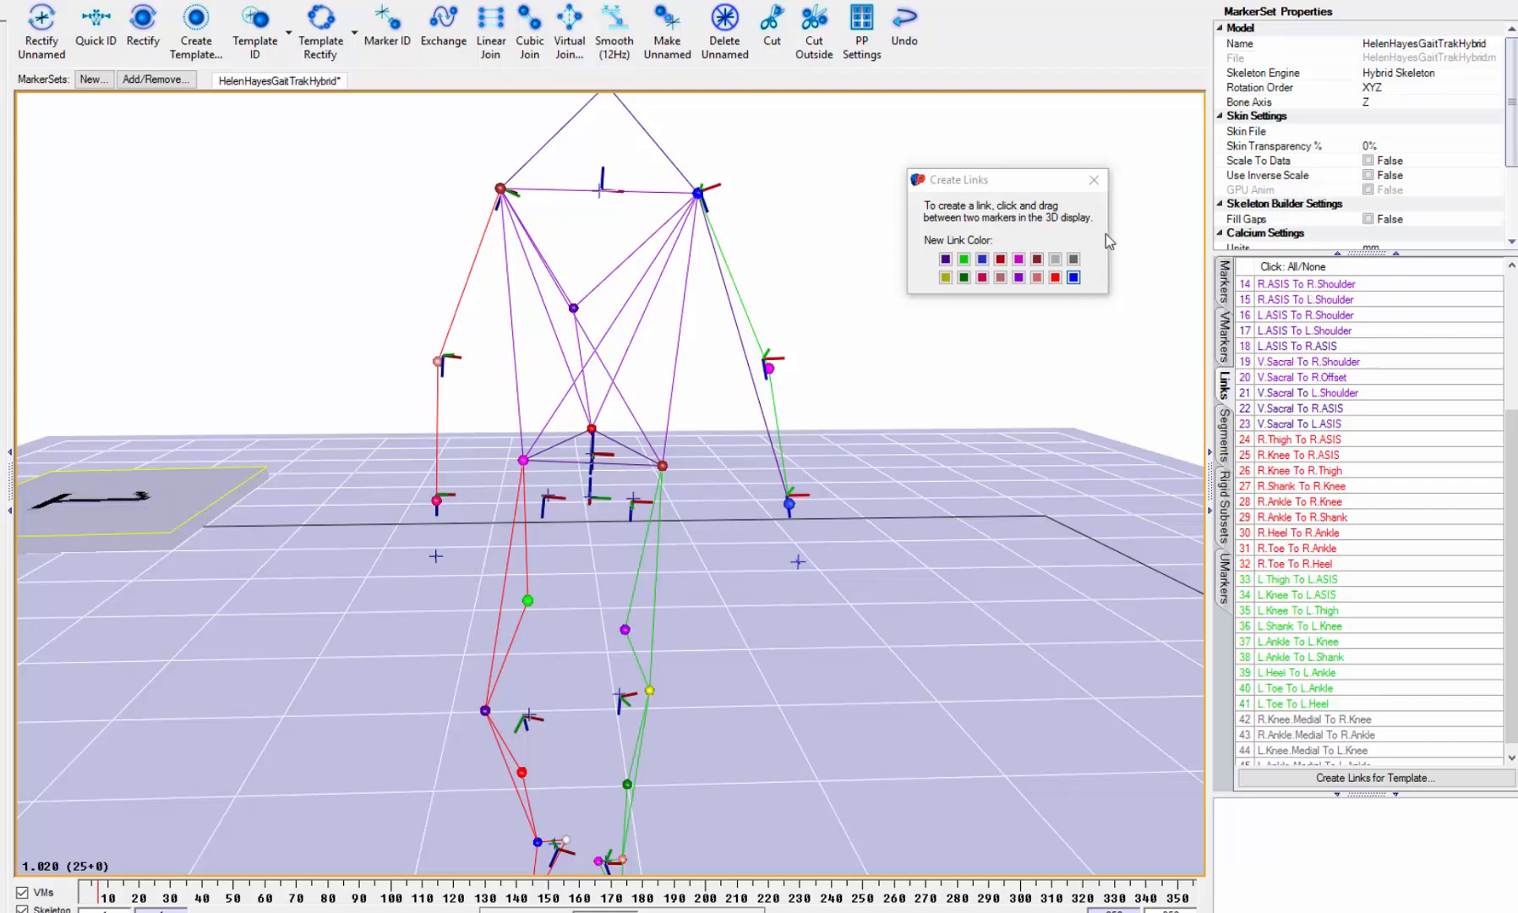
pyautogui.click(1093, 180)
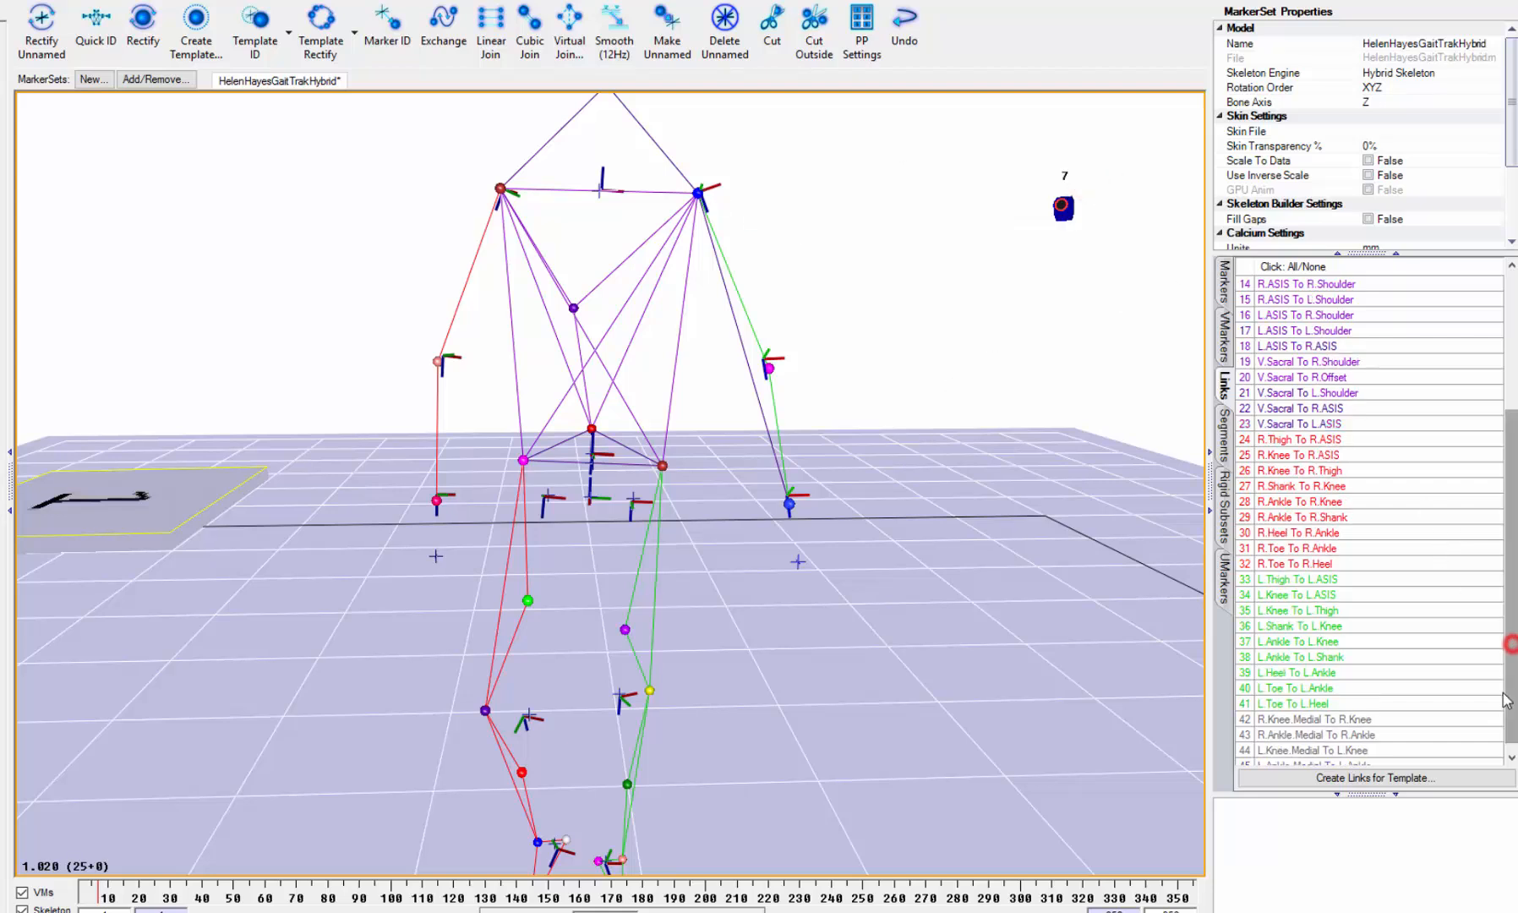
pyautogui.scroll(-1, 1511, 651)
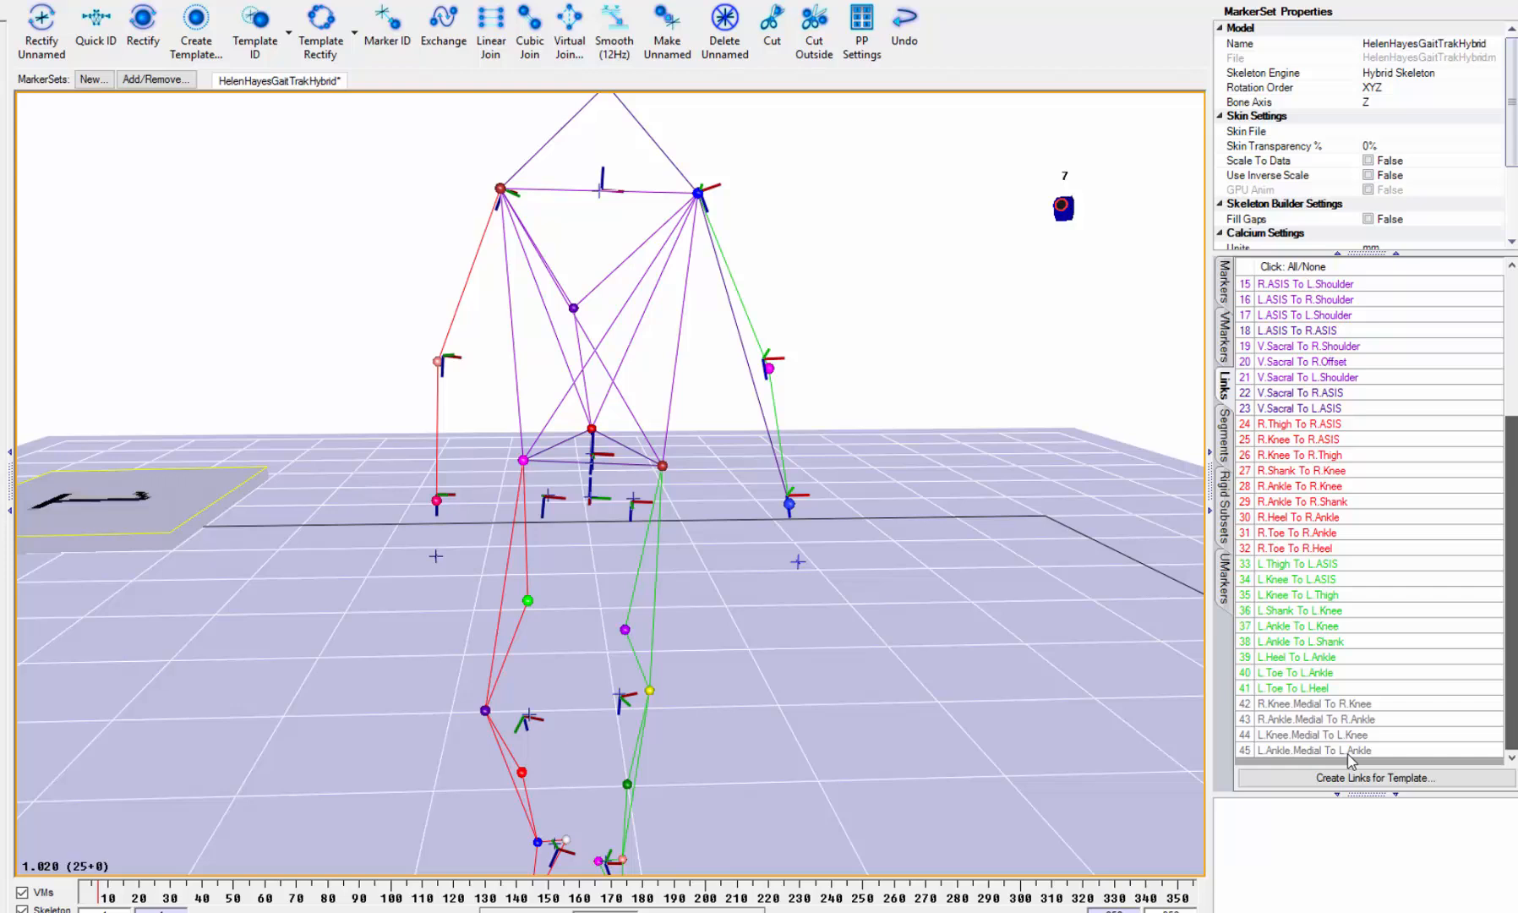
# Delete the link between the L.Wrist and L.Shoulder markers.
pyautogui.click(743, 351)
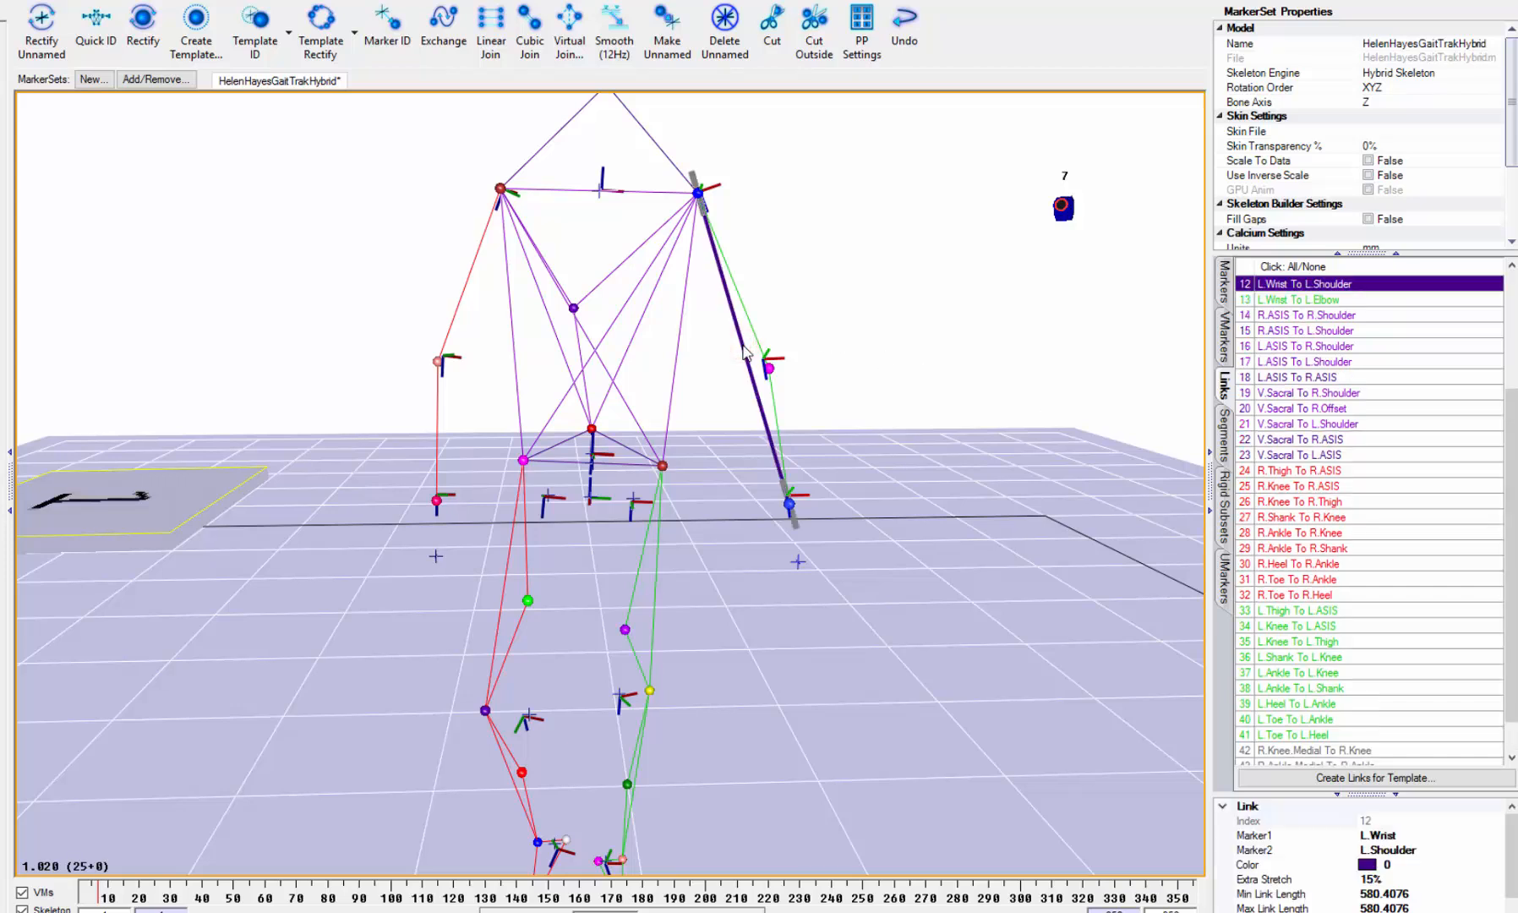
pyautogui.press('Delete')
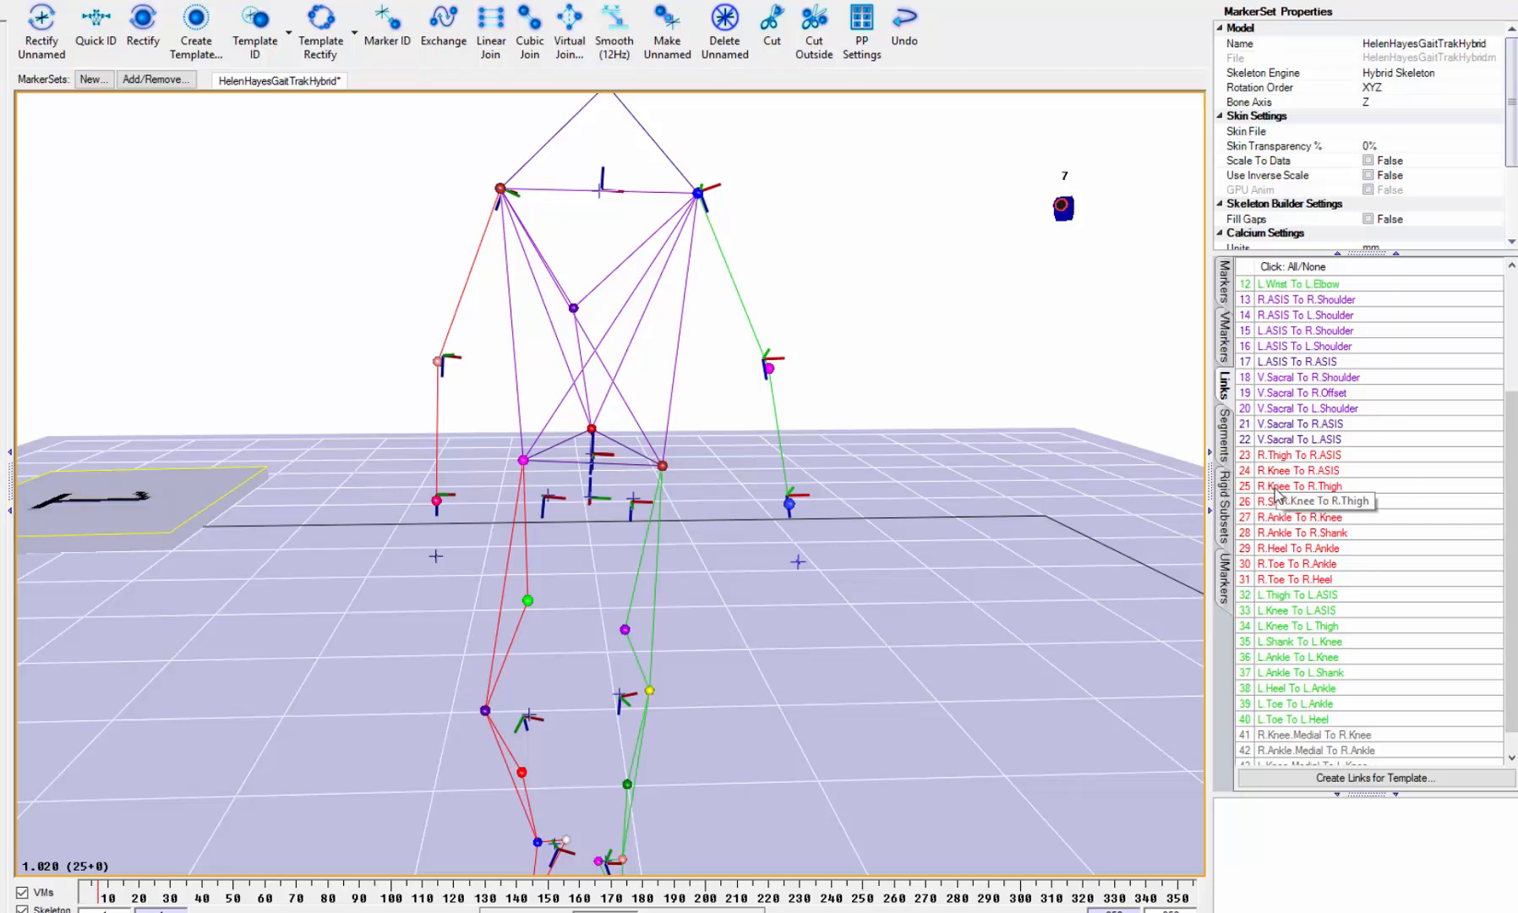
# View the marker set's segments and enlarge the property area to show all properties of the Pelvis segment.
pyautogui.click(1232, 431)
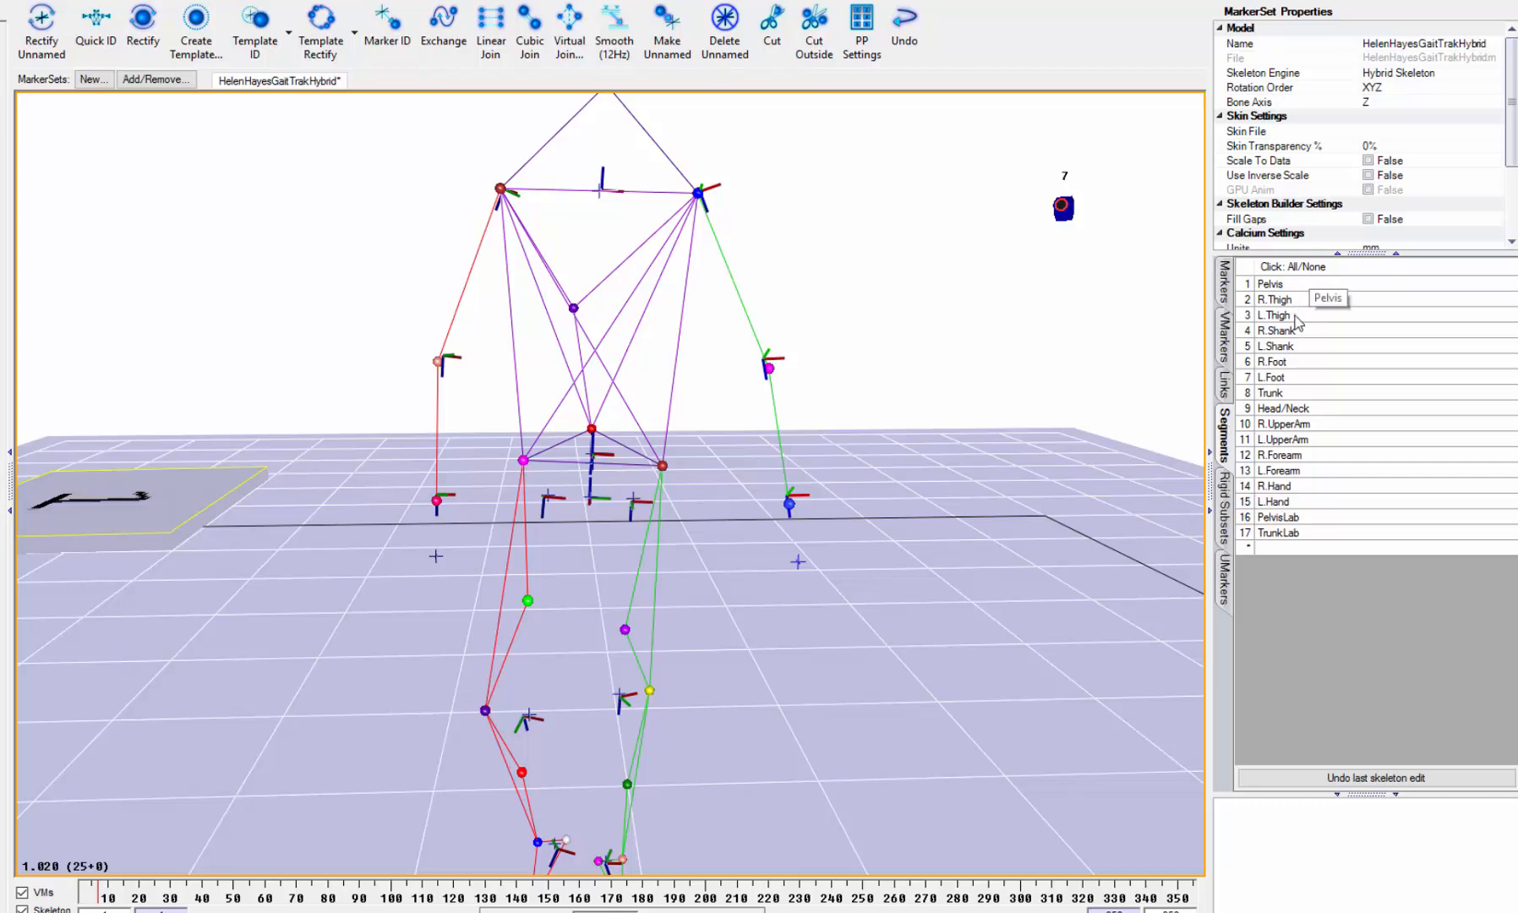
pyautogui.click(1276, 284)
pyautogui.click(1278, 299)
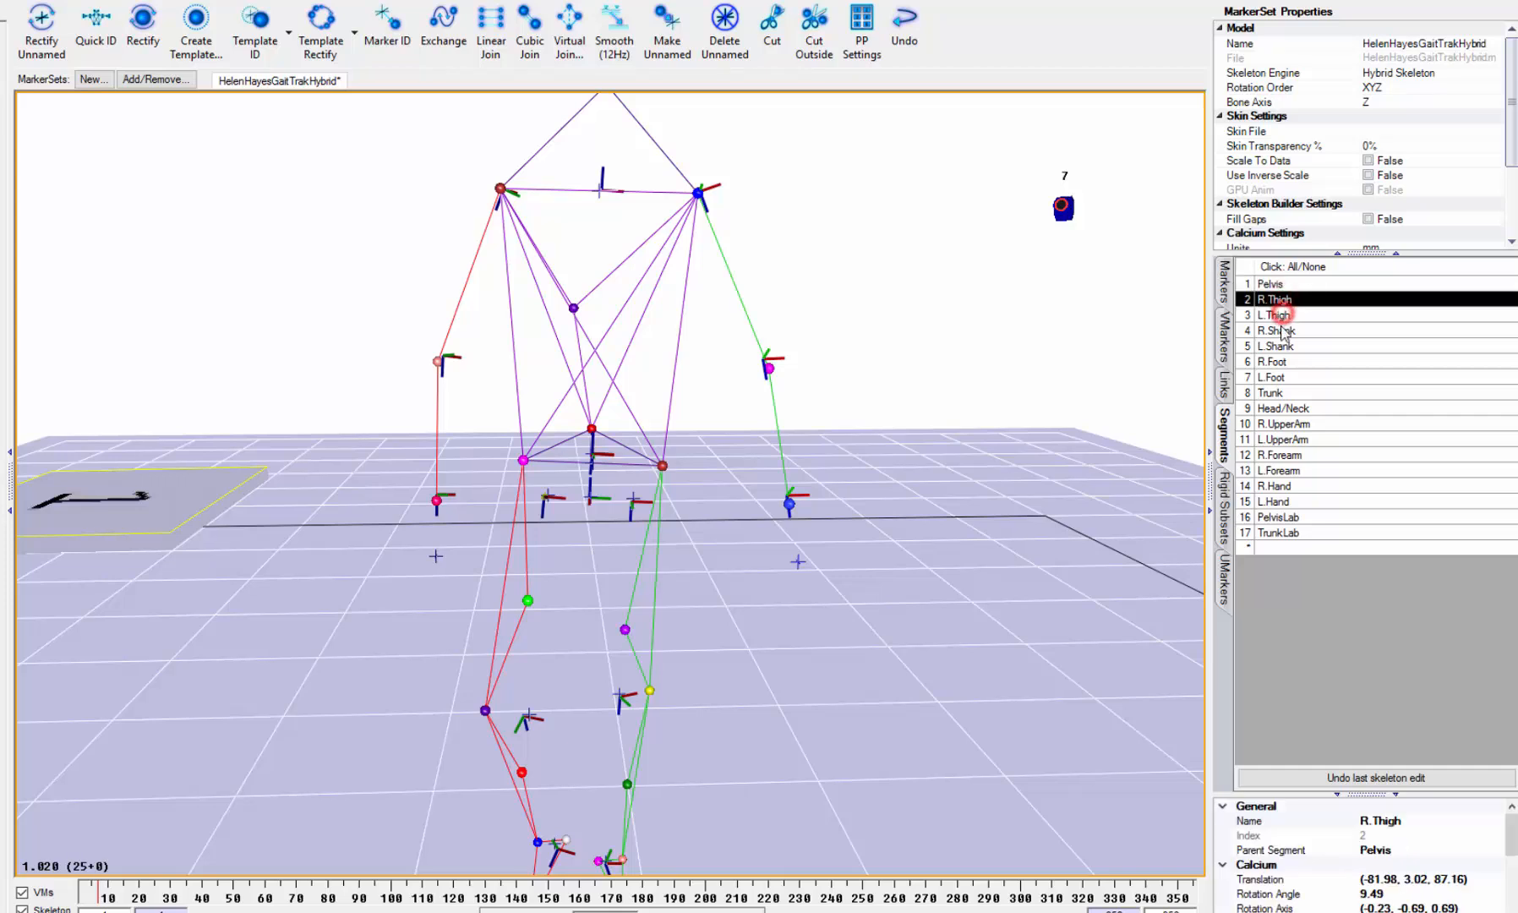
pyautogui.click(1276, 285)
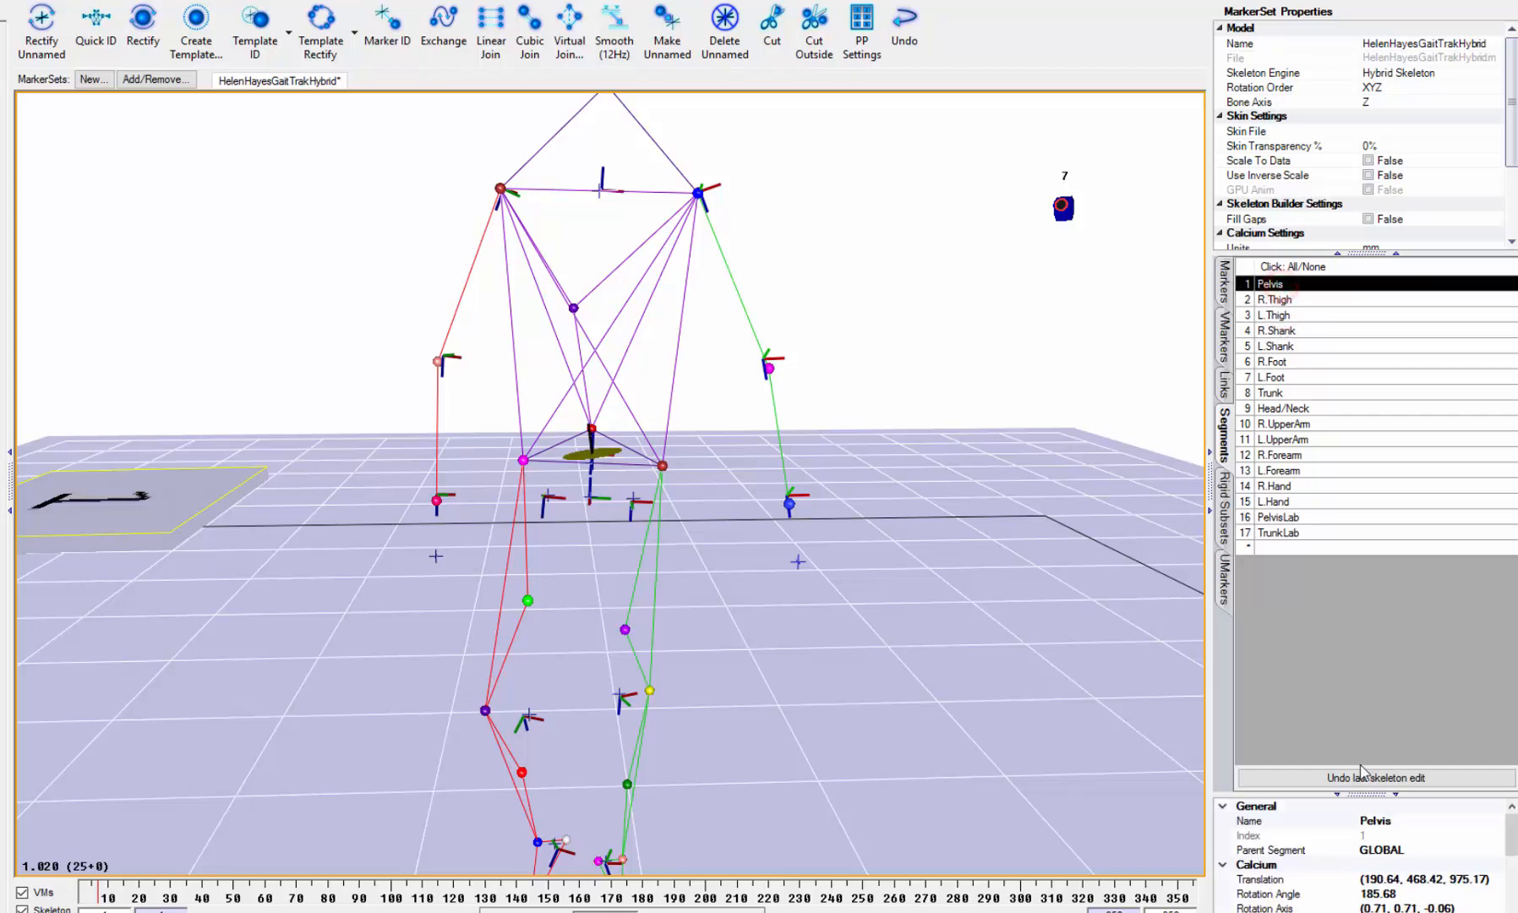
pyautogui.moveTo(1366, 792); pyautogui.dragTo(1370, 597)
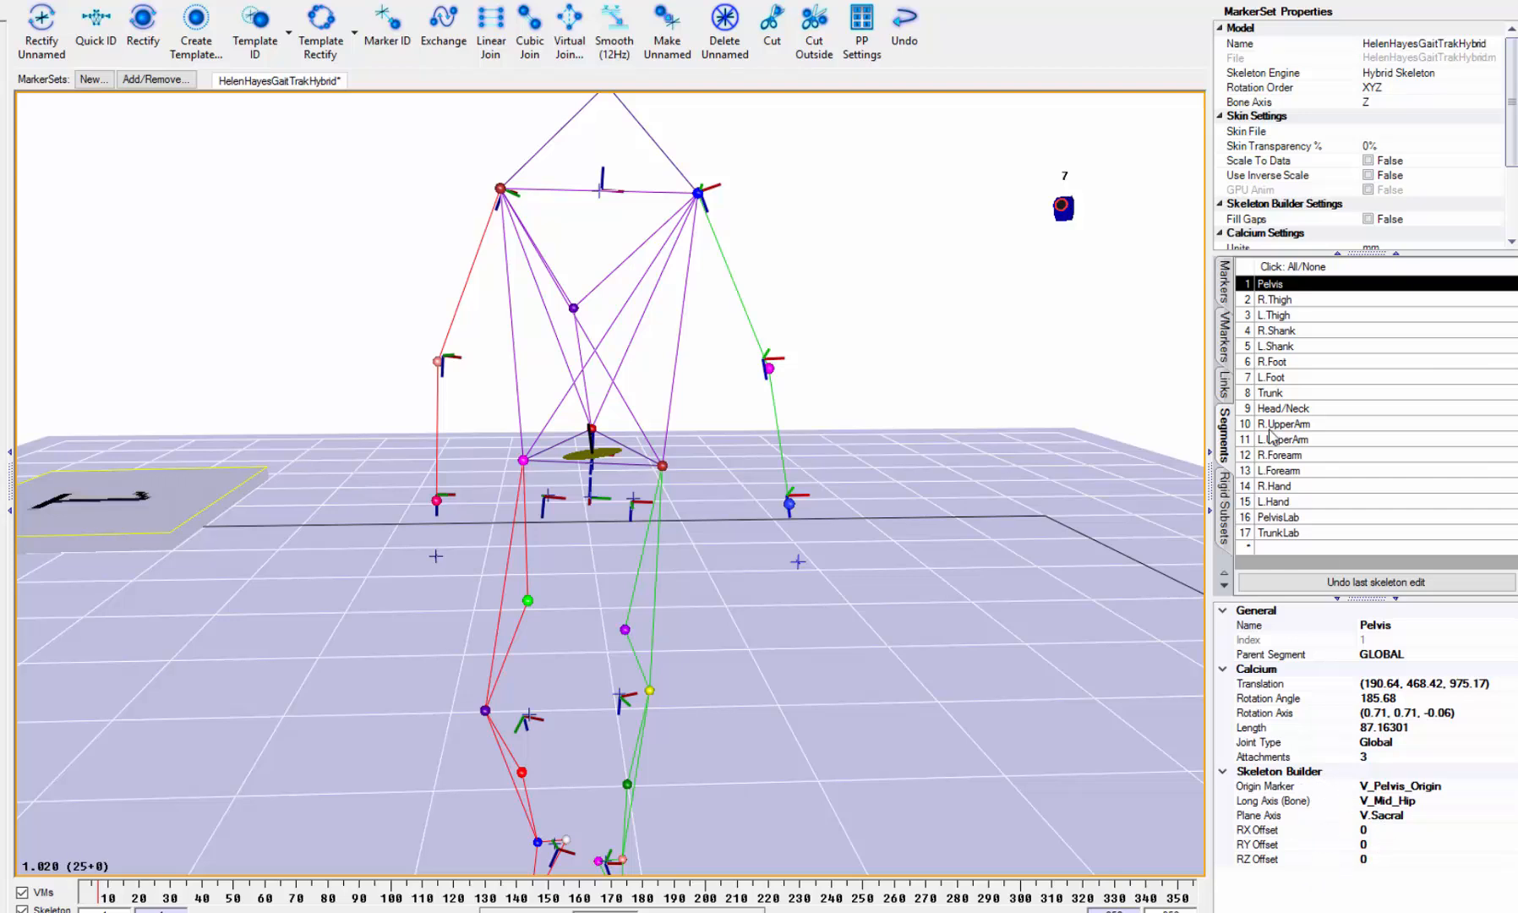
# Look through the properties of the thigh, shank and foot segments, including parent segment, joint type and skeleton builder markers.
pyautogui.click(1279, 301)
pyautogui.click(1277, 315)
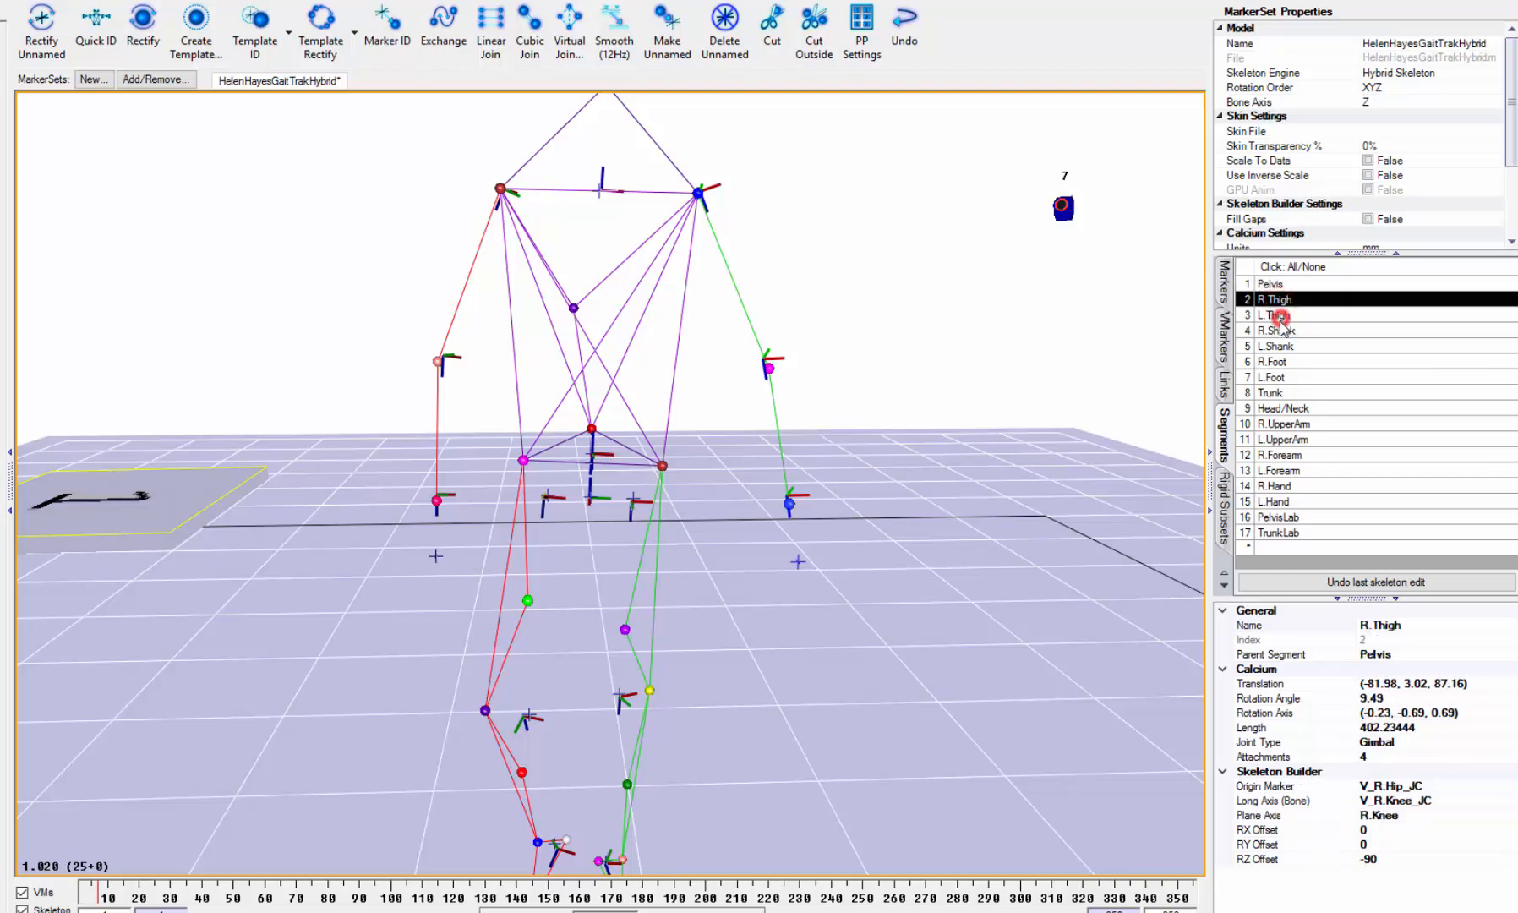
pyautogui.click(1279, 331)
pyautogui.click(1280, 346)
pyautogui.click(1274, 362)
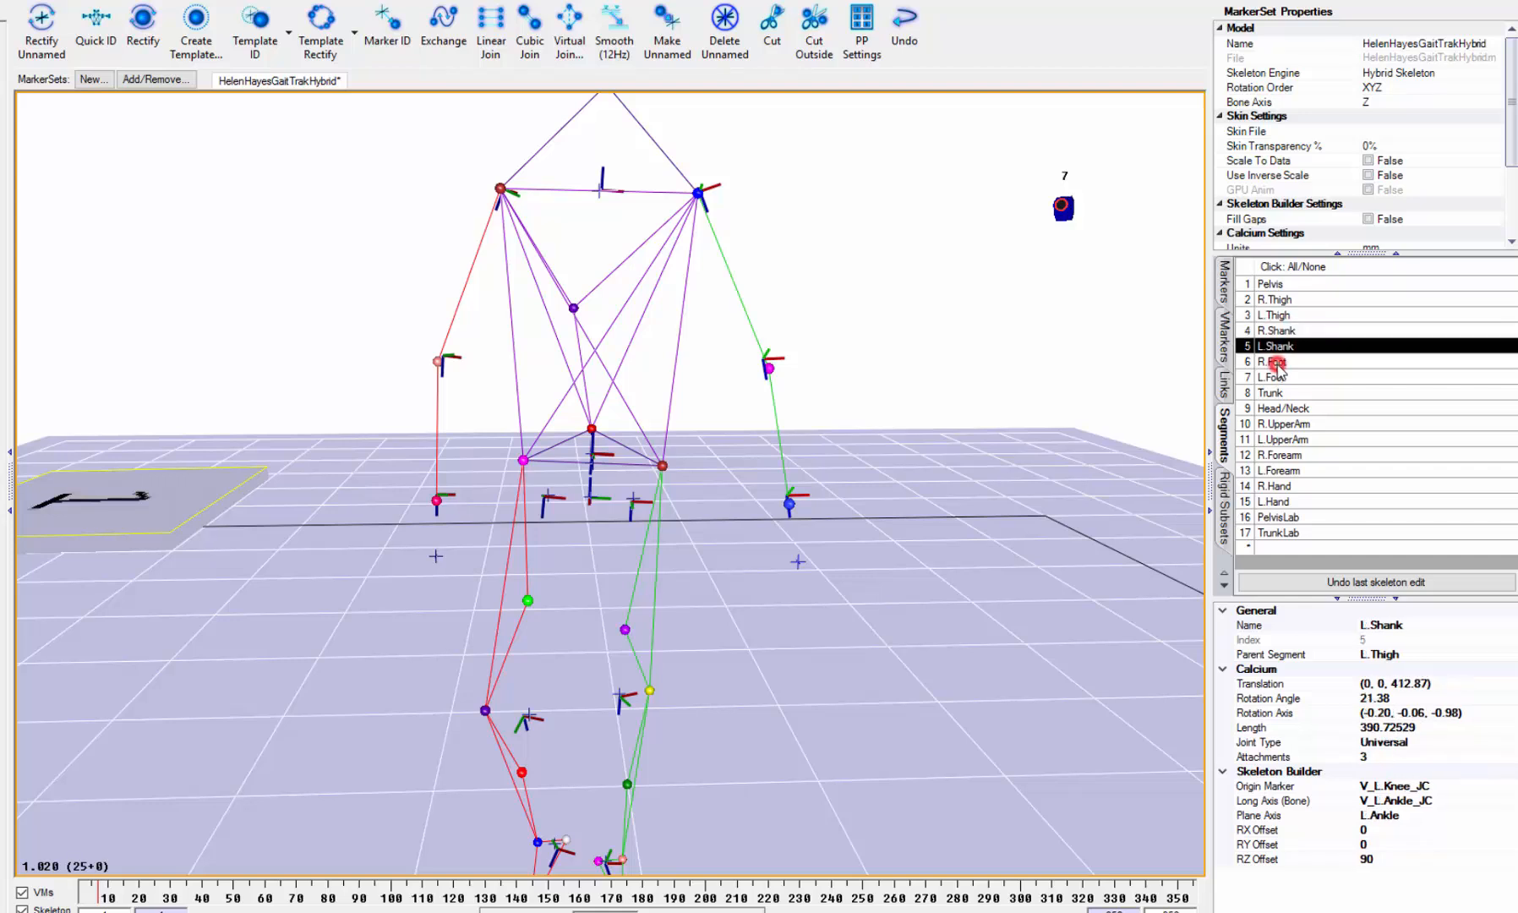
pyautogui.click(1273, 378)
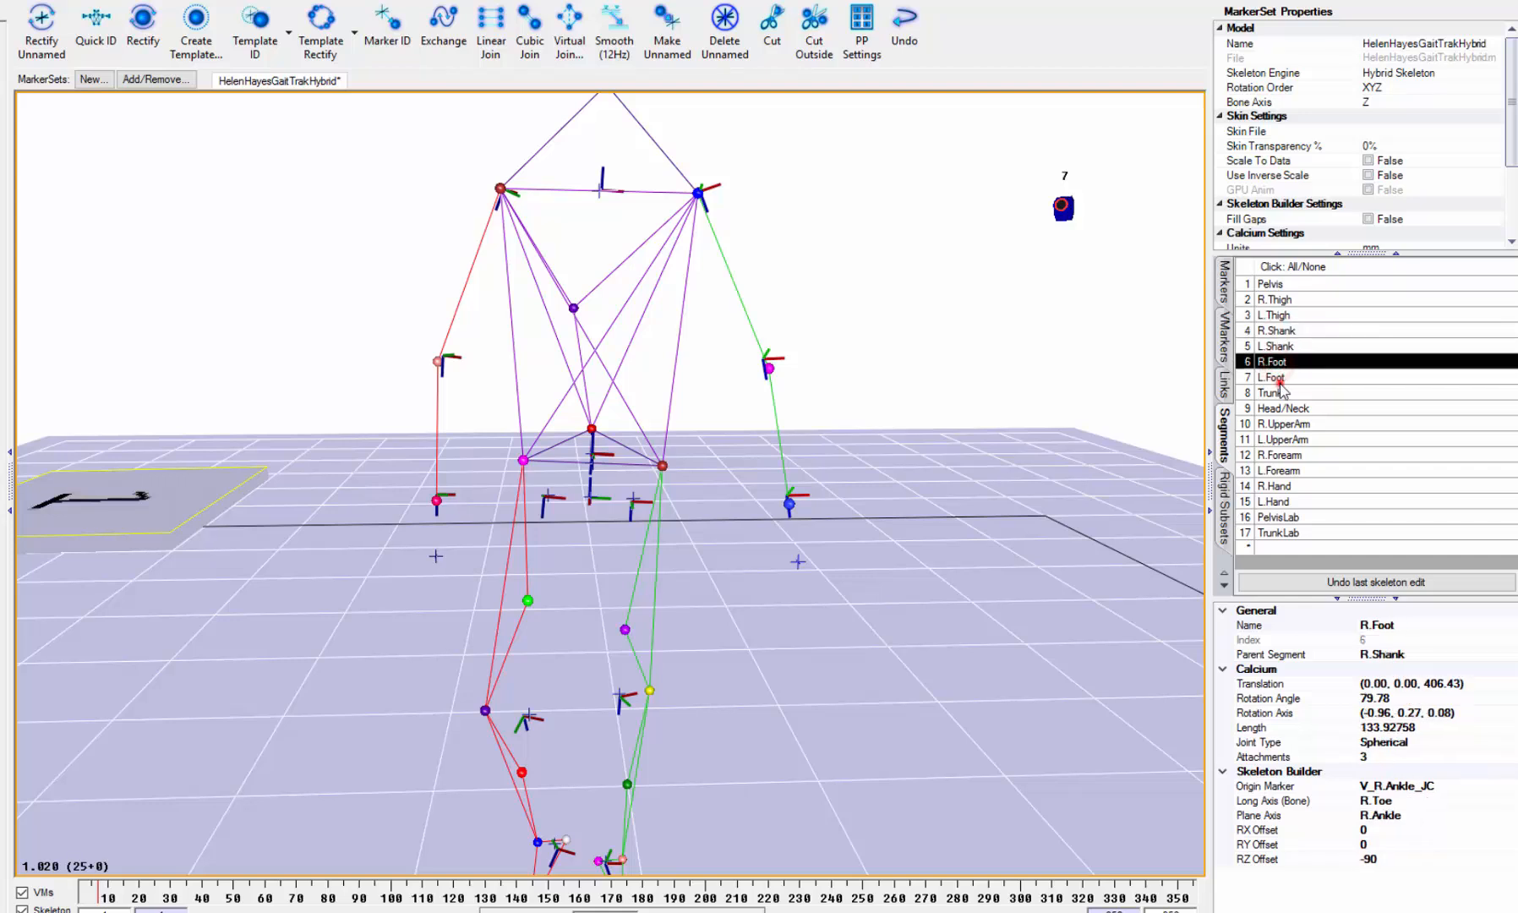
# Add a segment named NewSegment to the end of the segment list and show its properties.
pyautogui.click(1303, 552)
pyautogui.click(1268, 547)
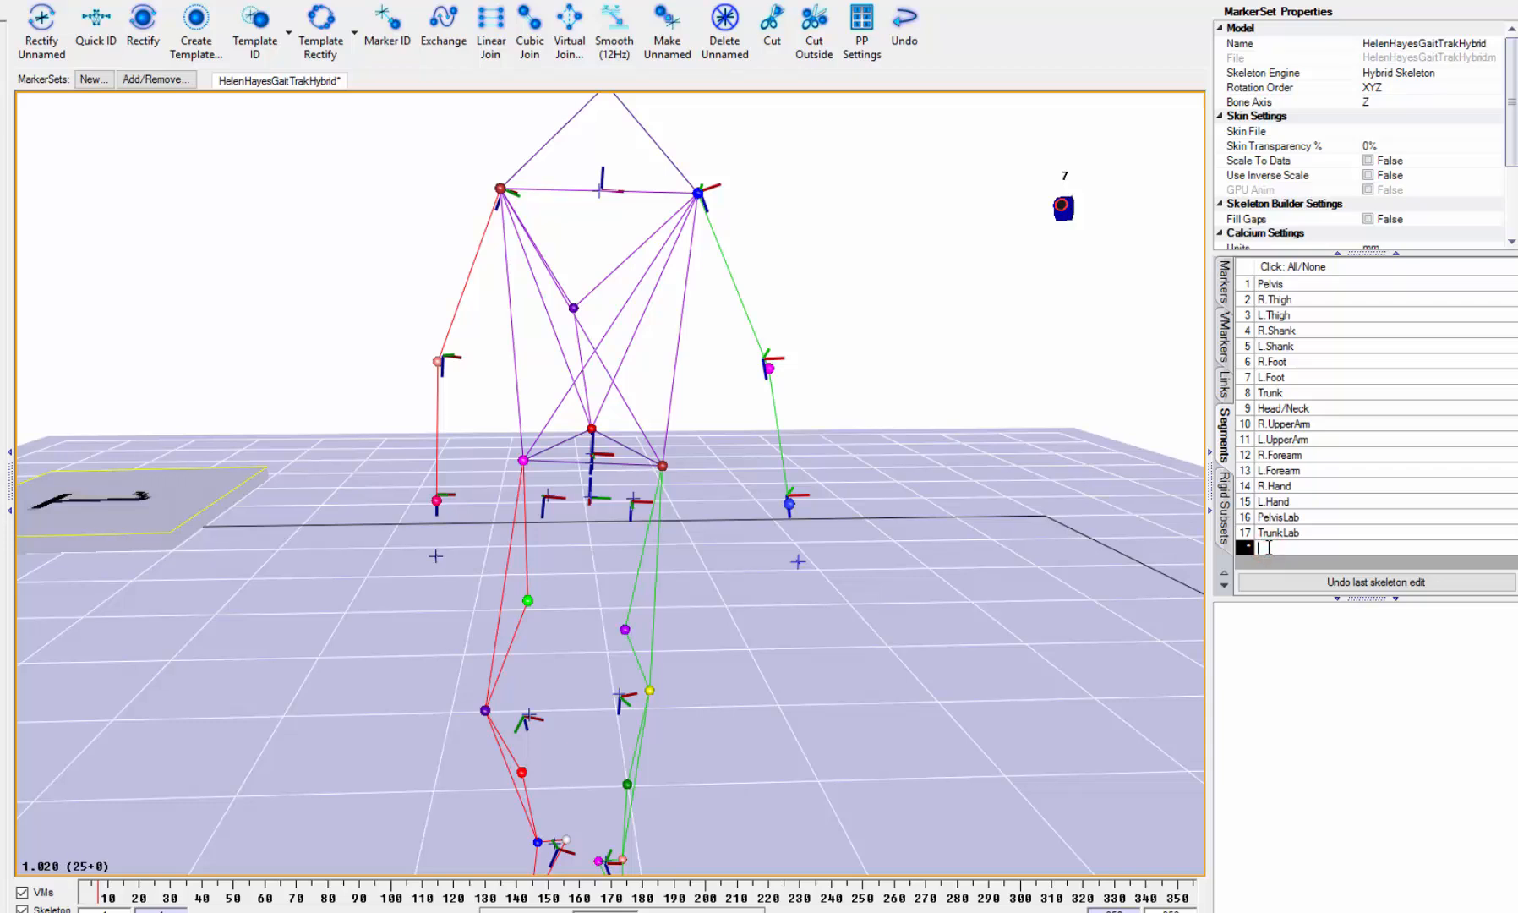
pyautogui.write('NewSegment')
pyautogui.press('Return')
pyautogui.click(1304, 532)
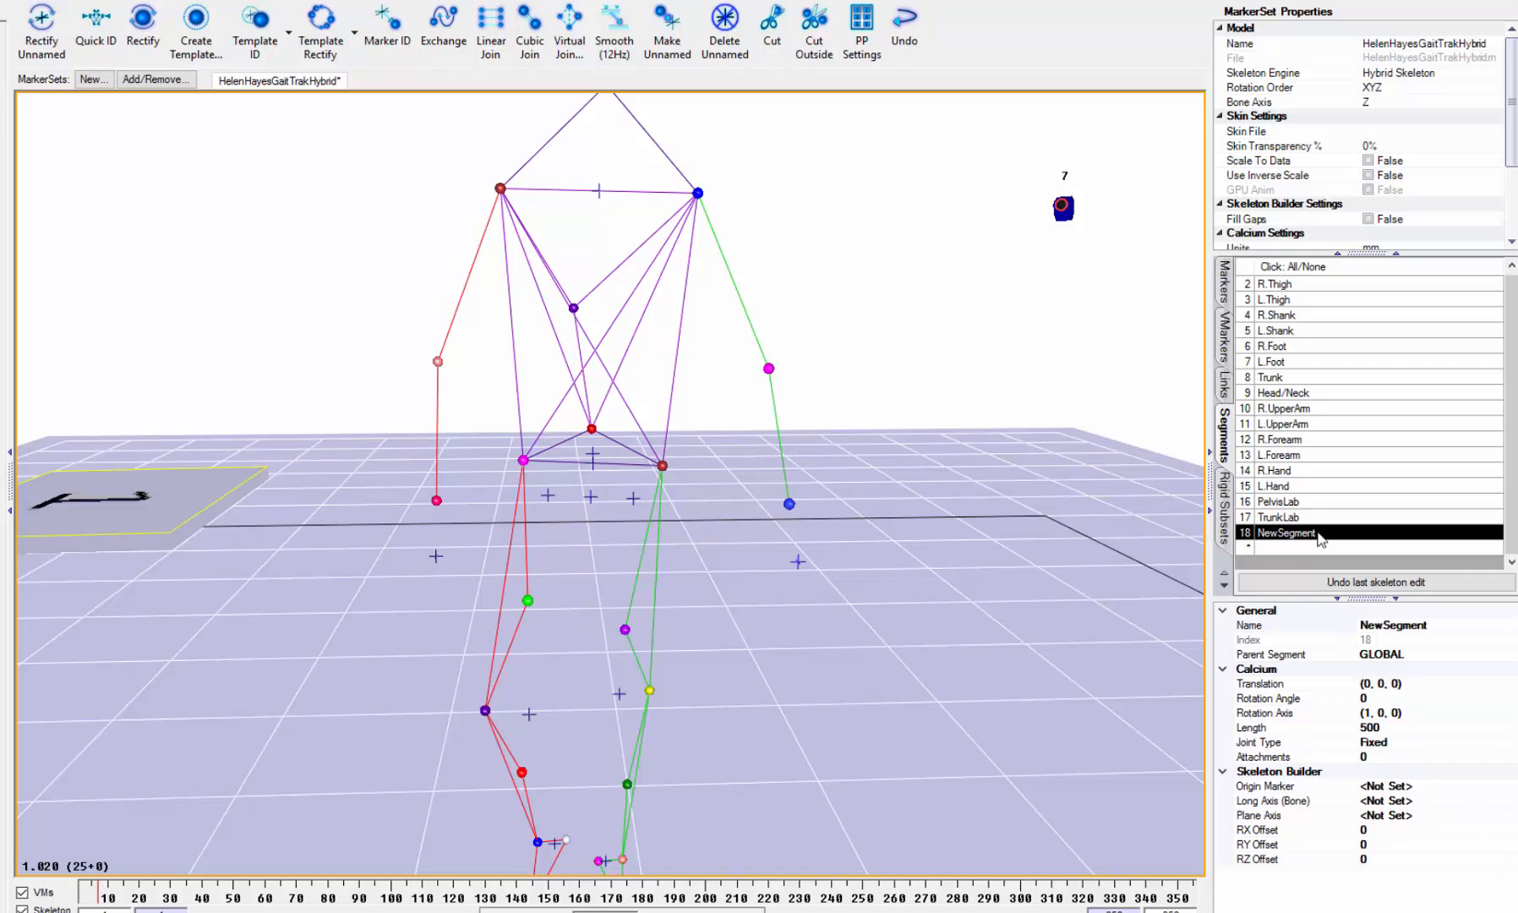
# Create a rigid subset and include the R.Shoulder, R.Offset and L.Shoulder markers in it.
pyautogui.click(1231, 527)
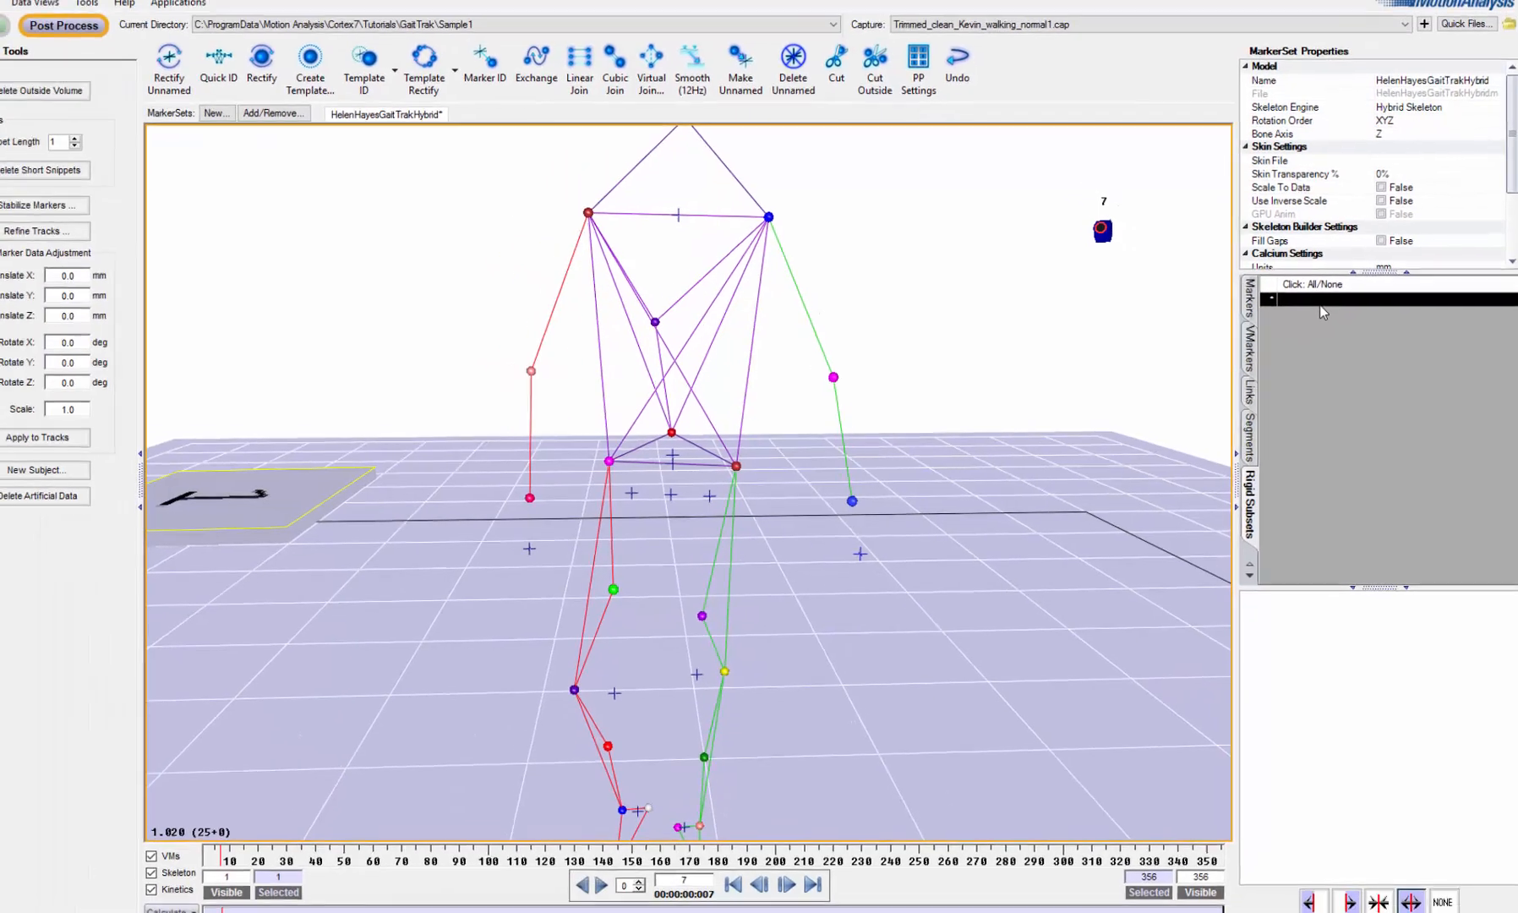
pyautogui.click(1356, 307)
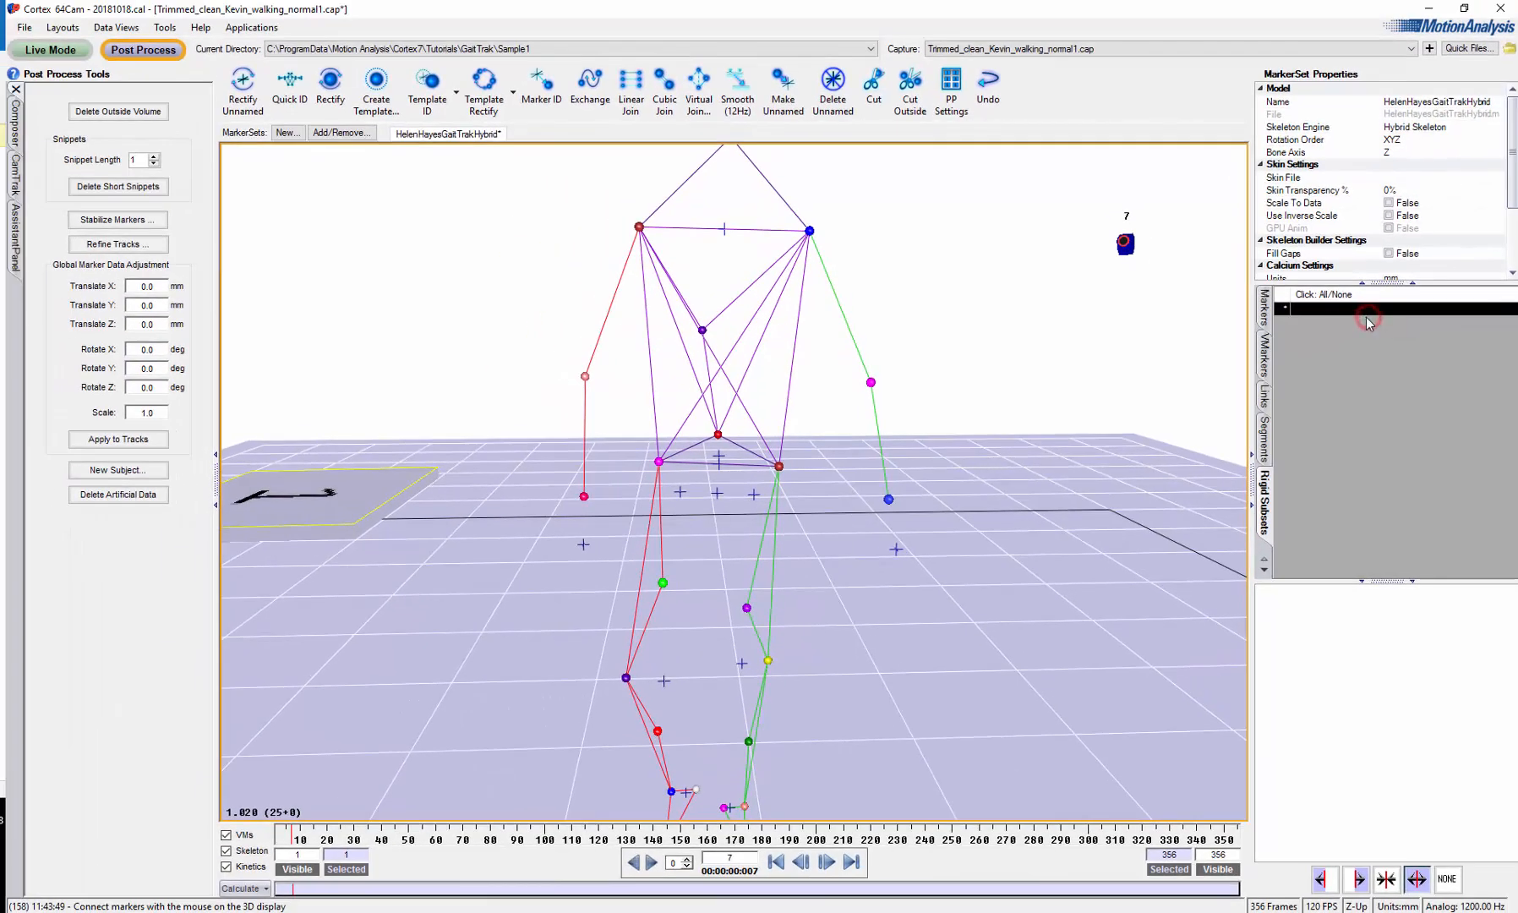
pyautogui.click(1340, 309)
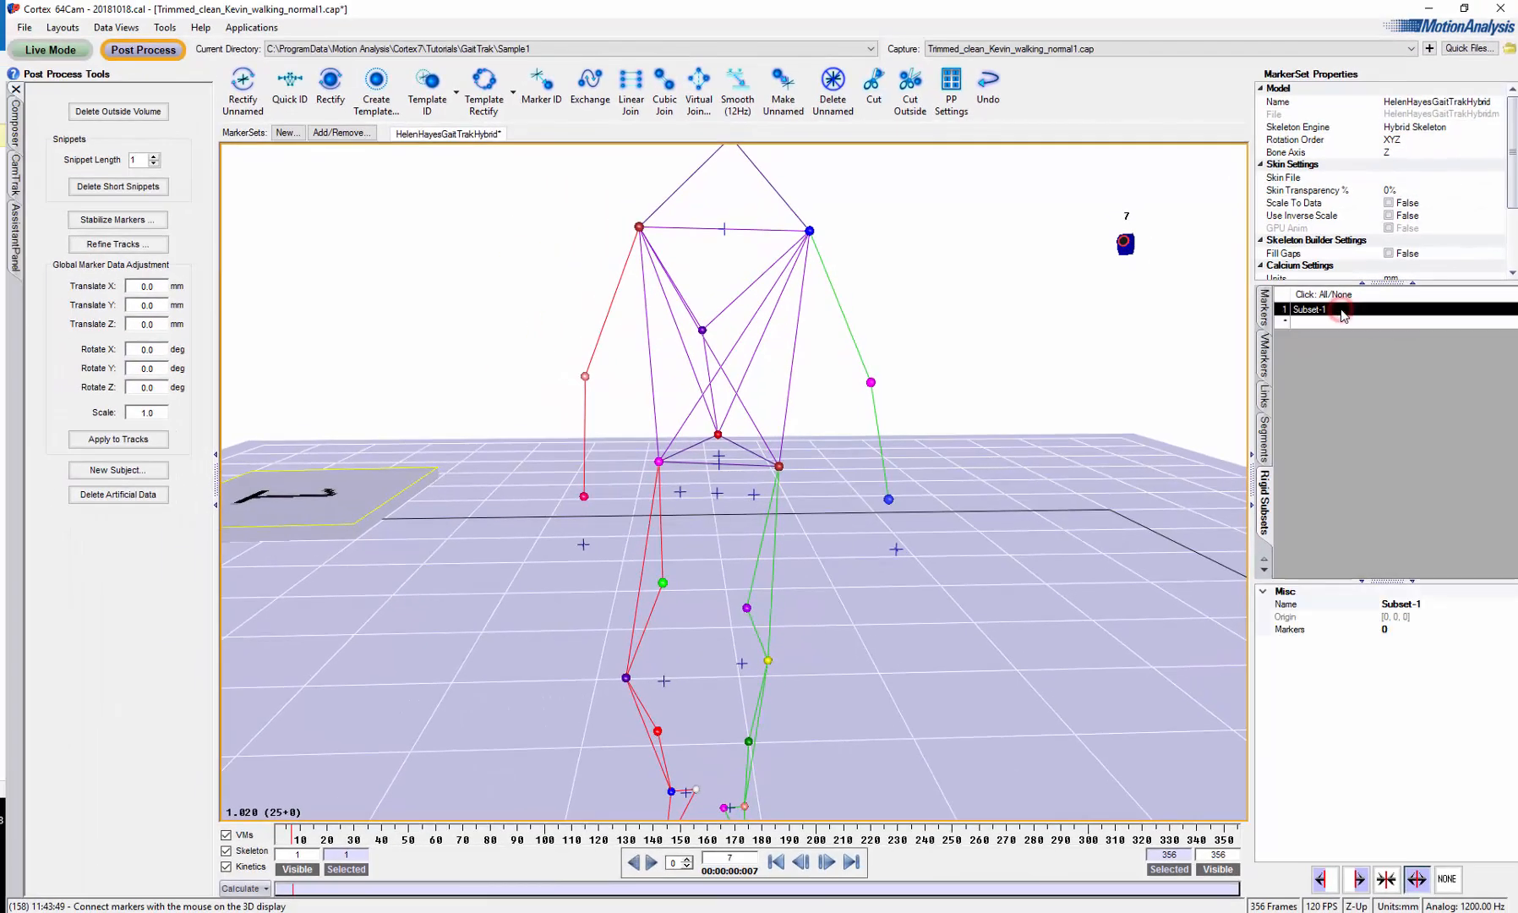
pyautogui.click(1386, 630)
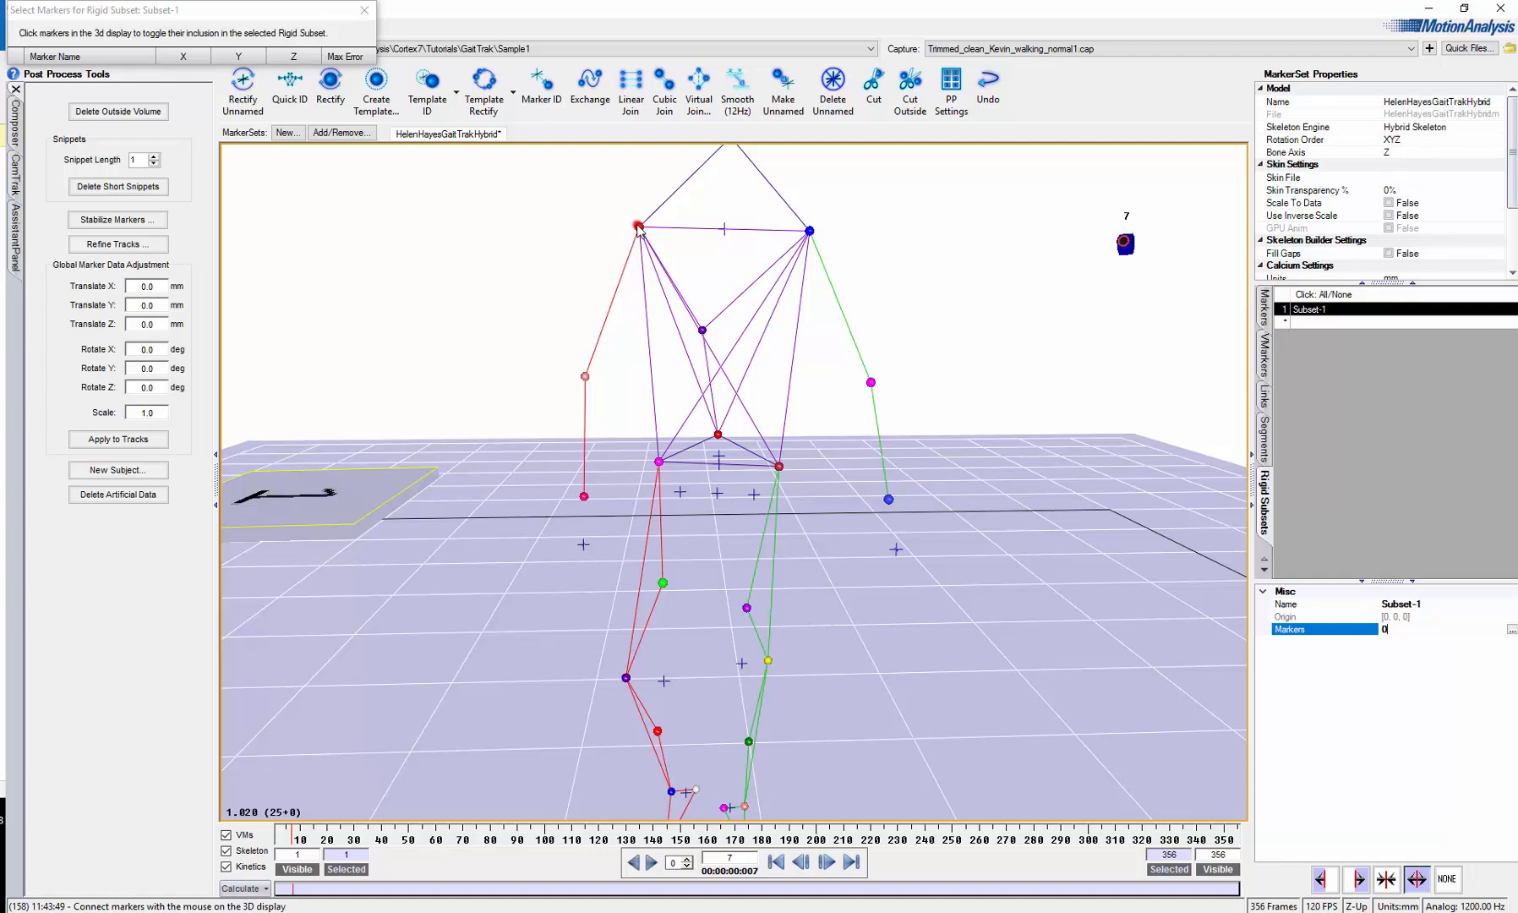
pyautogui.click(639, 226)
pyautogui.click(703, 332)
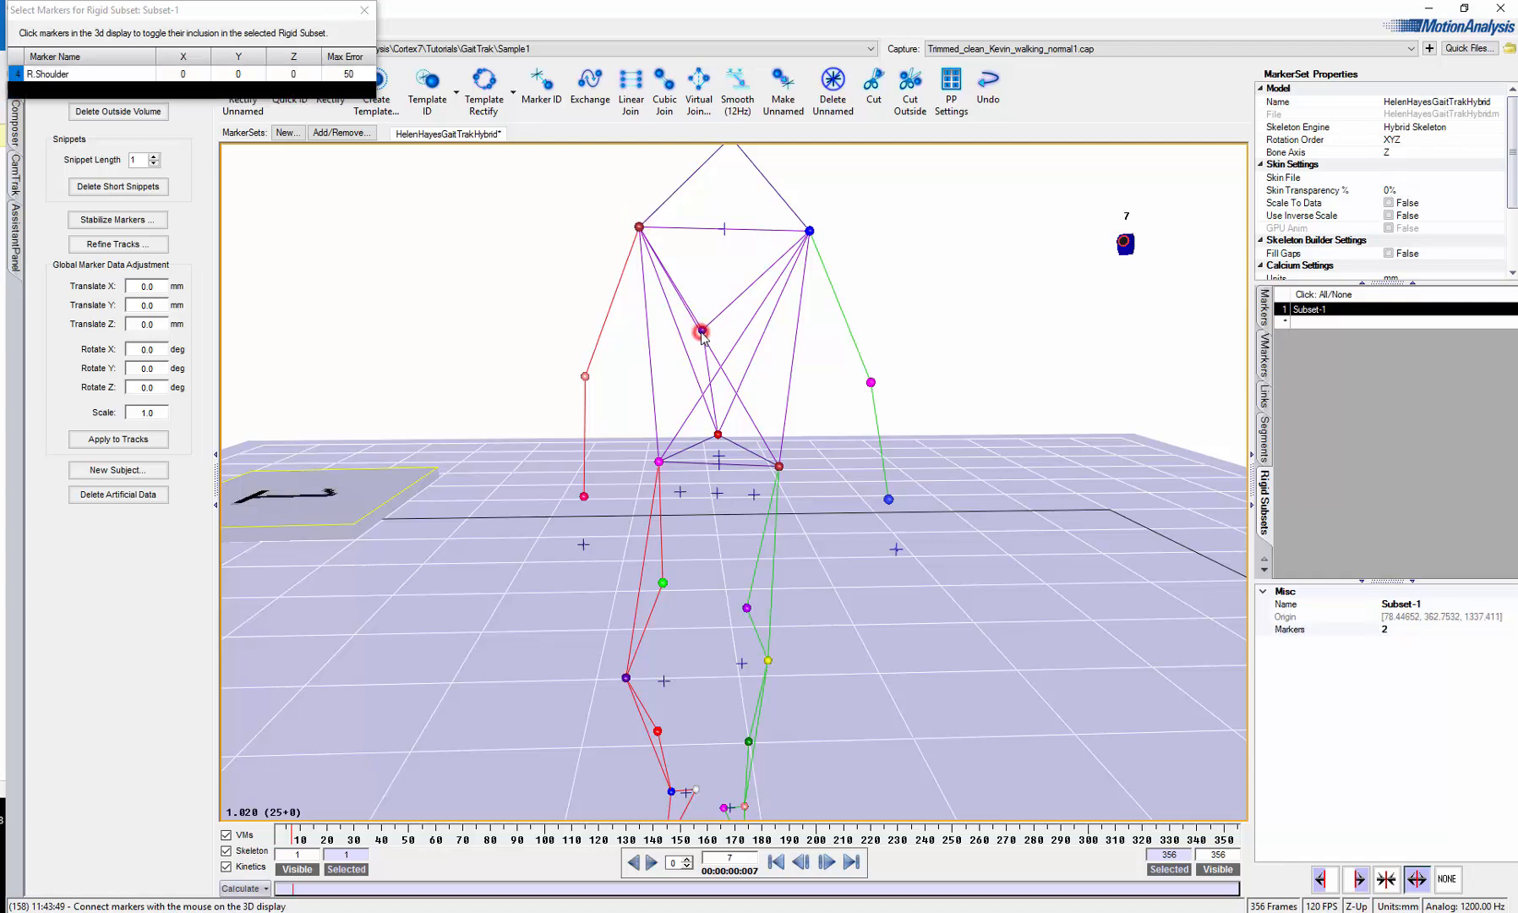
pyautogui.click(809, 230)
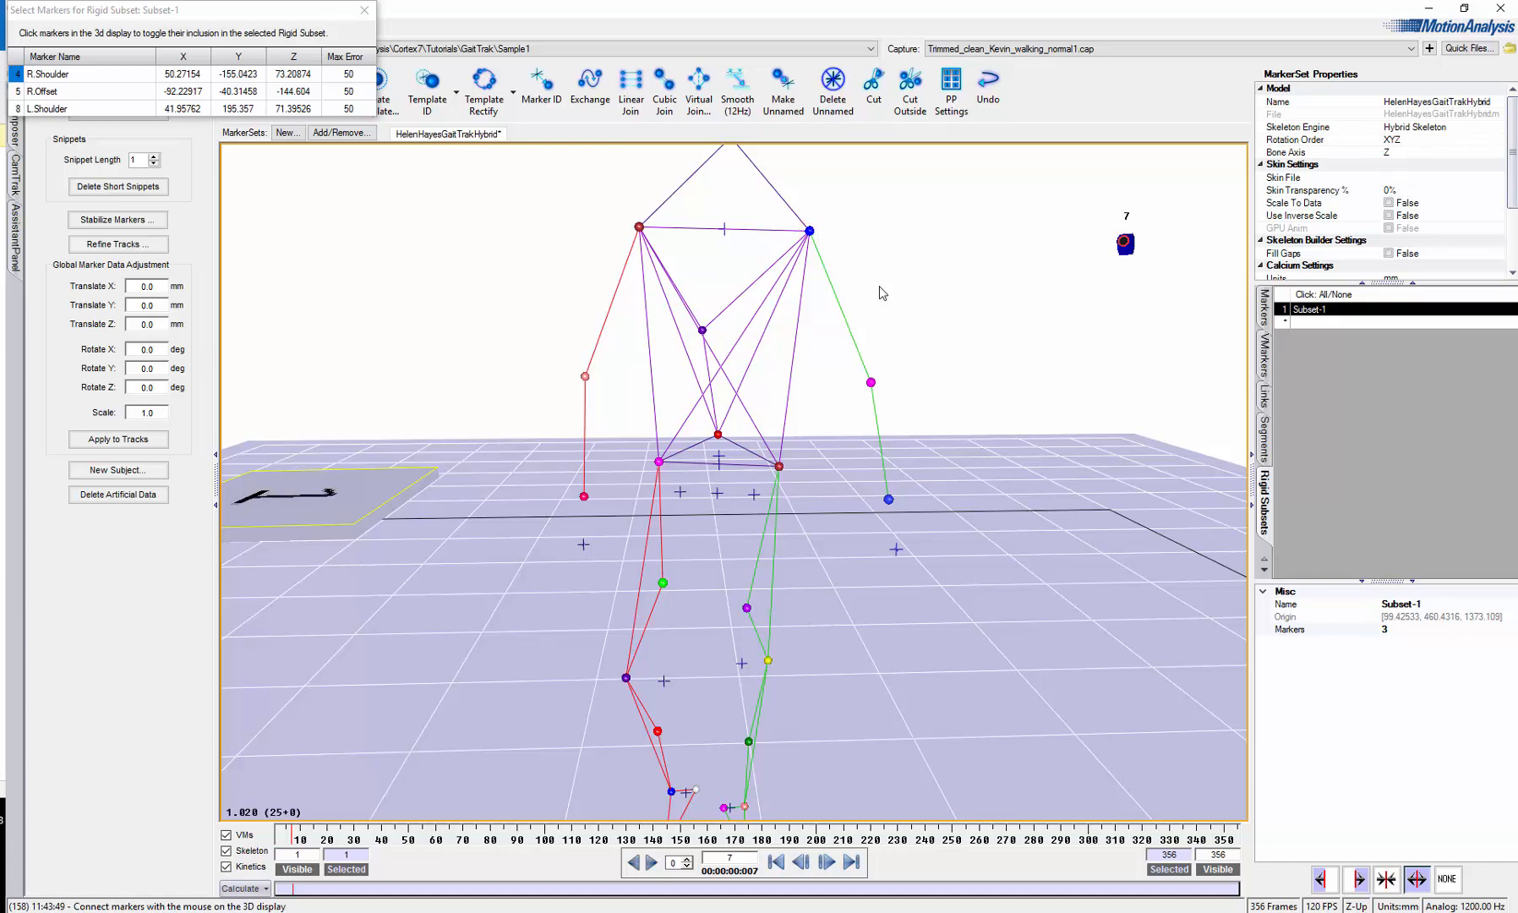
# Rename the rigid subset as UpperTrunk, close its marker selection and show the subset's properties.
pyautogui.click(1336, 308)
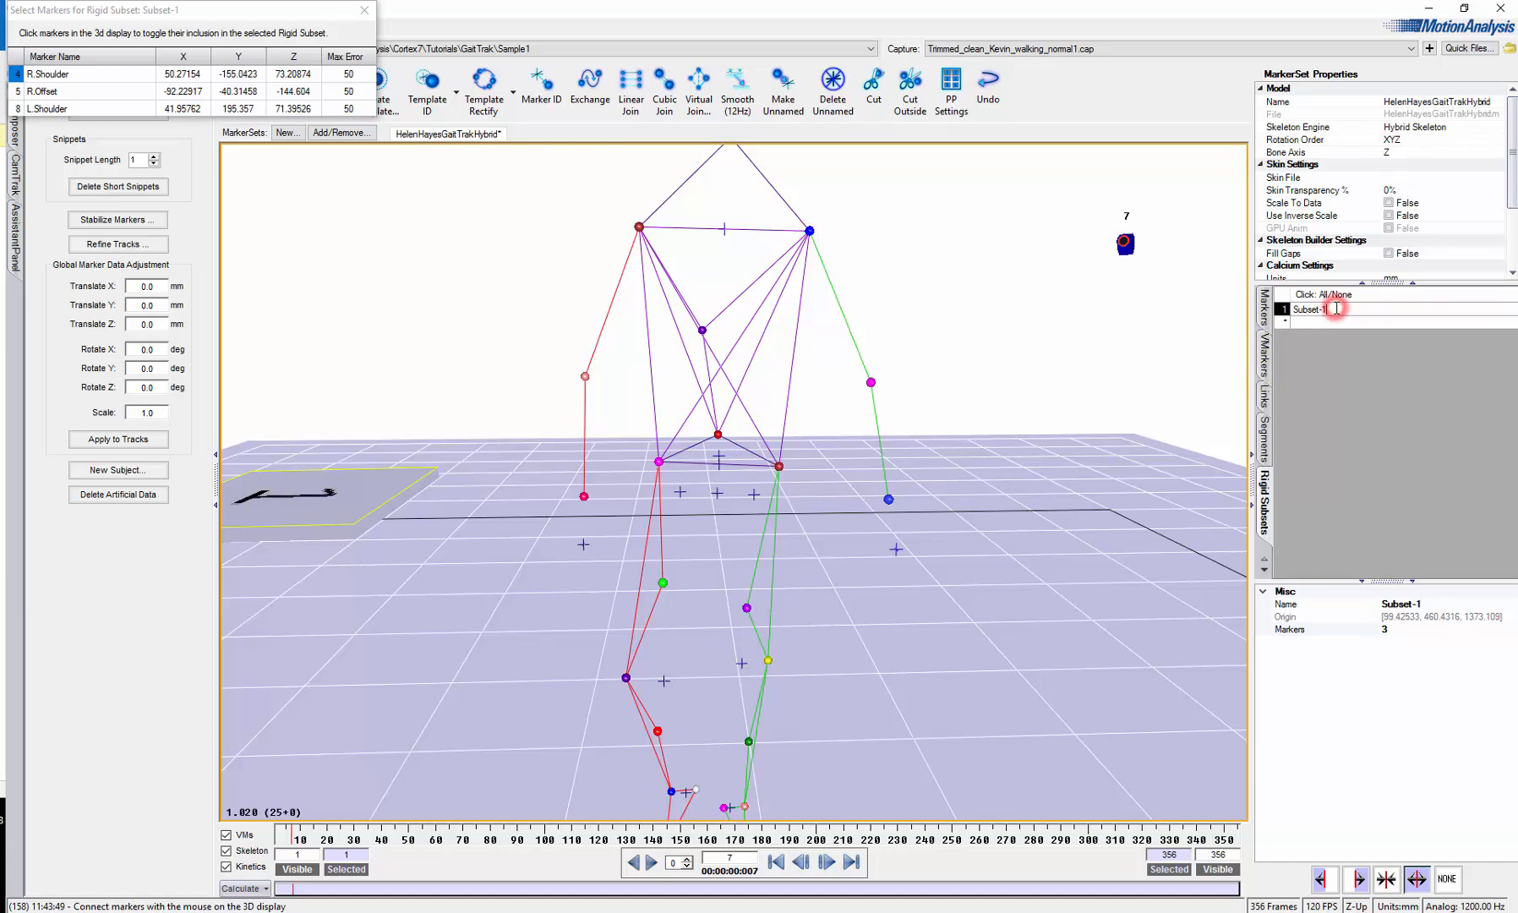
pyautogui.moveTo(1337, 309); pyautogui.dragTo(1282, 306)
pyautogui.write('UpperTrunk')
pyautogui.press('Return')
pyautogui.click(364, 11)
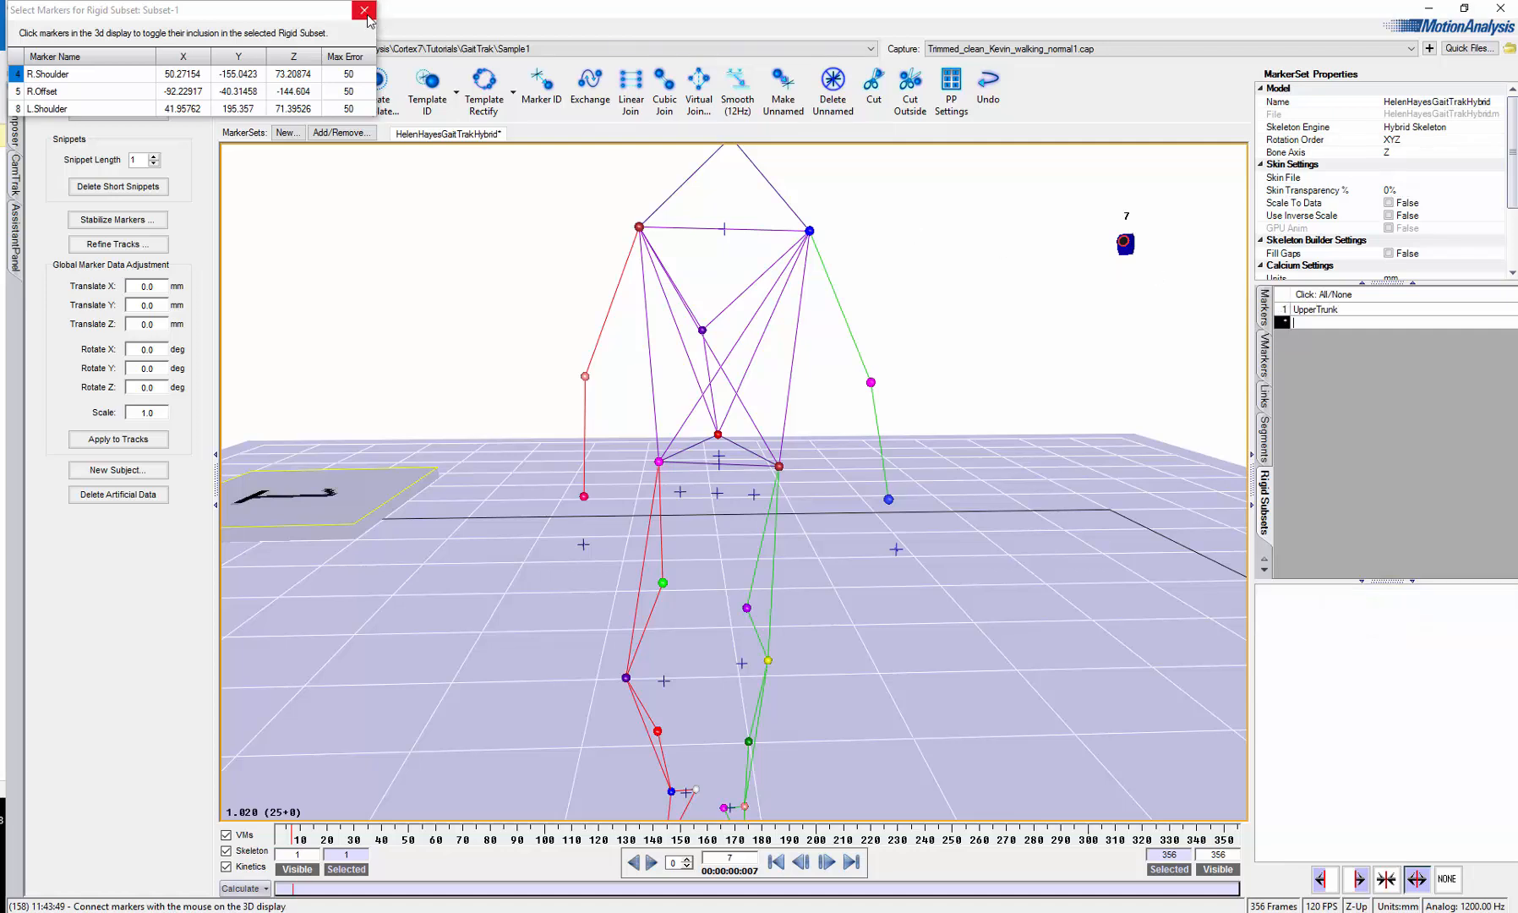
pyautogui.click(1315, 311)
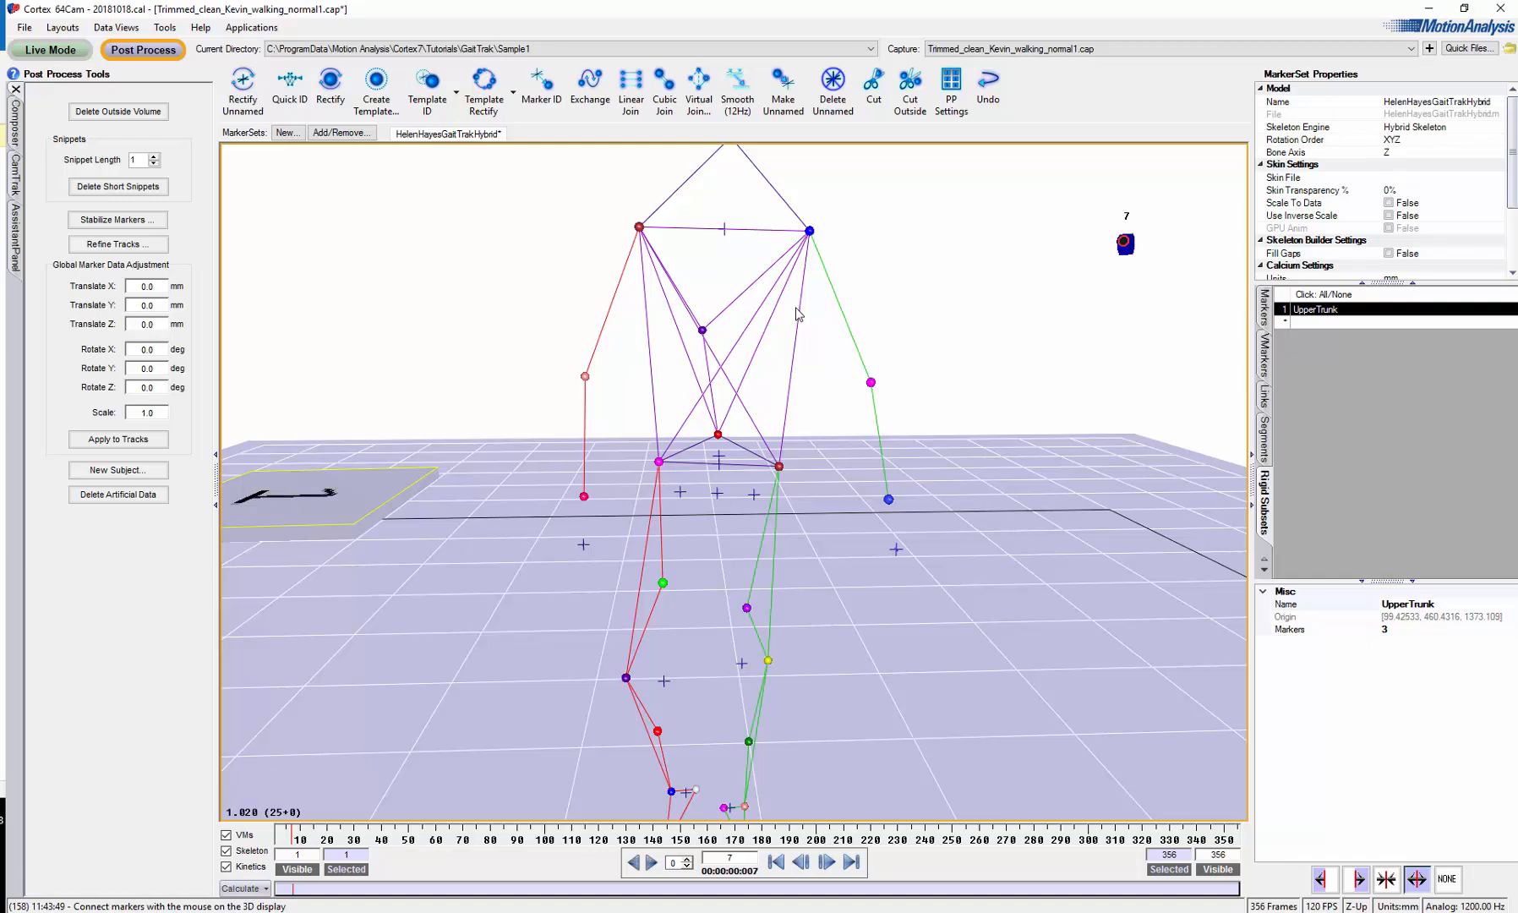
# Open the marker set's UMarkers list.
pyautogui.click(1264, 569)
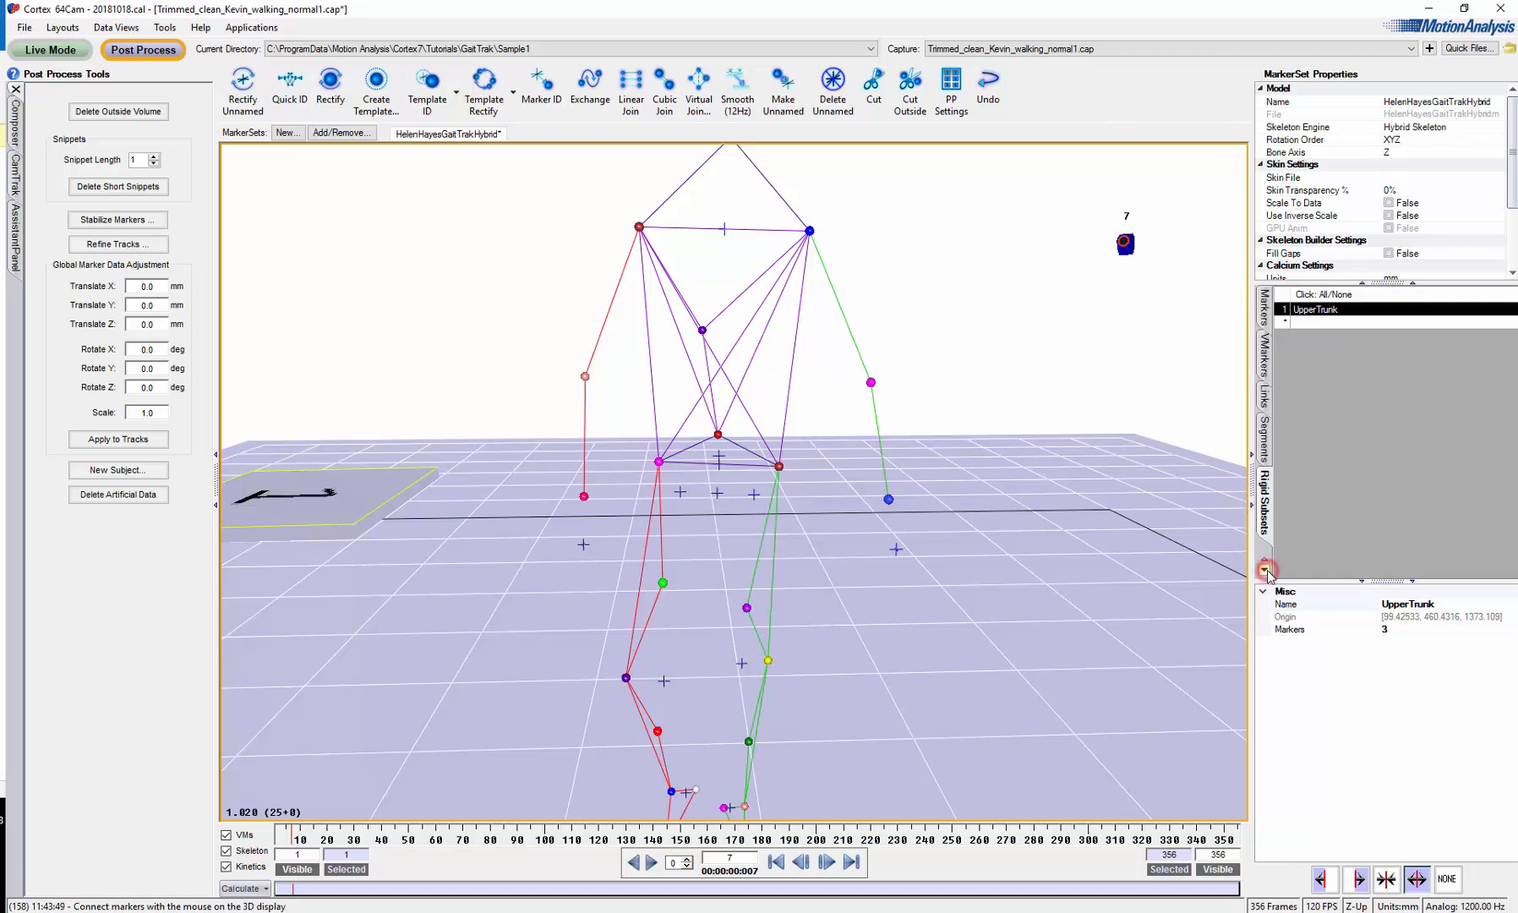